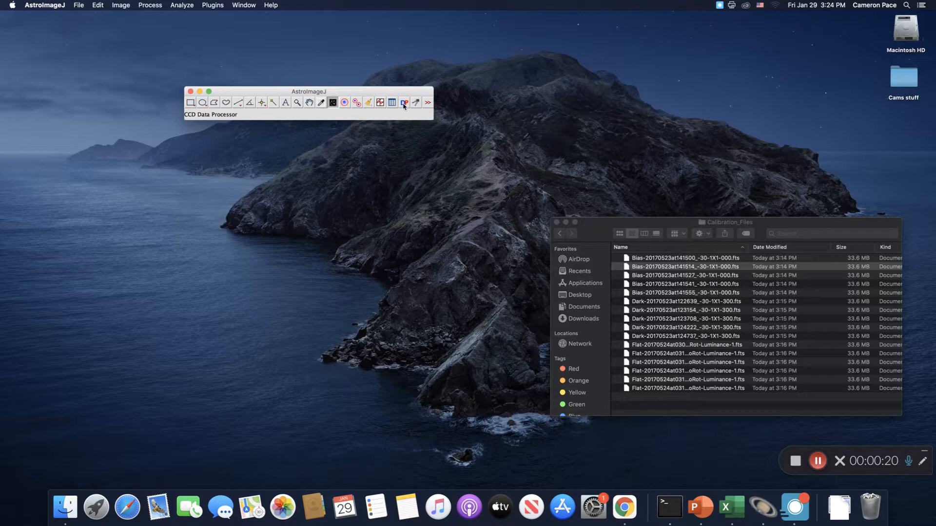
left_click(151, 5)
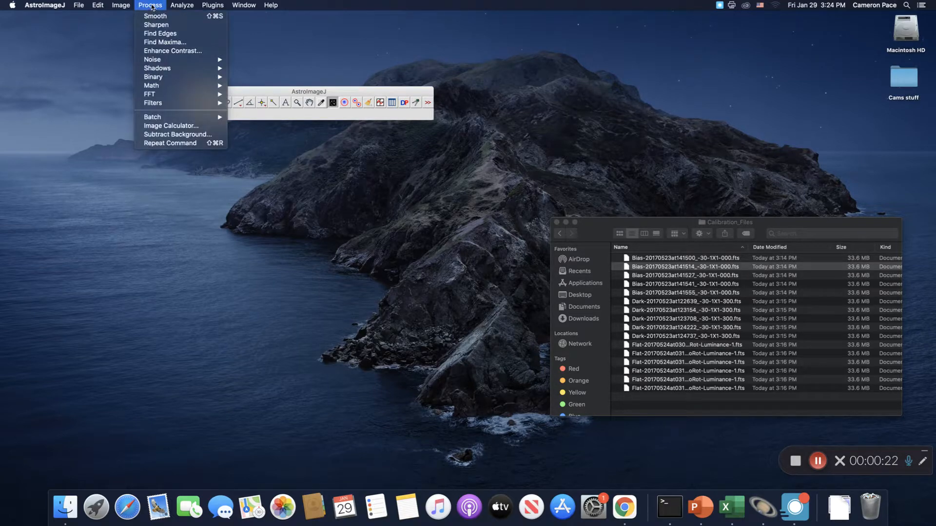
mouse_move(187, 6)
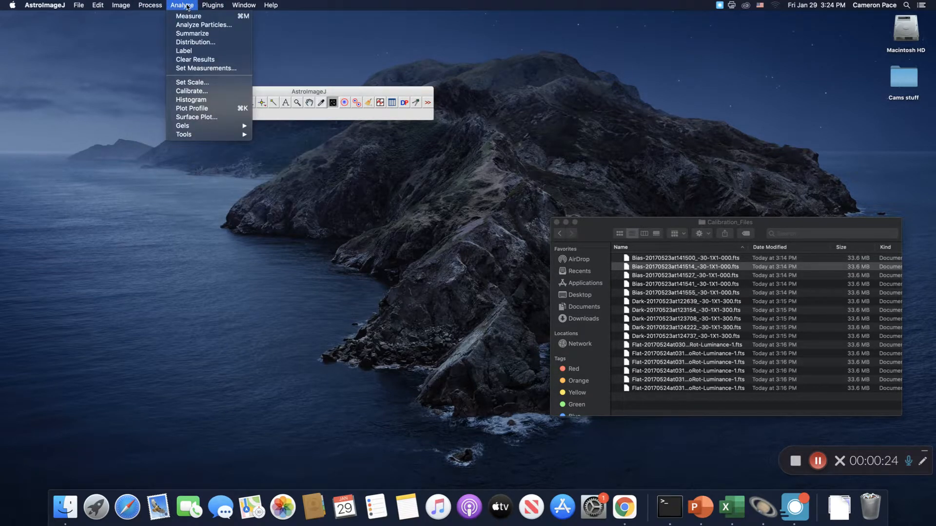
mouse_move(150, 4)
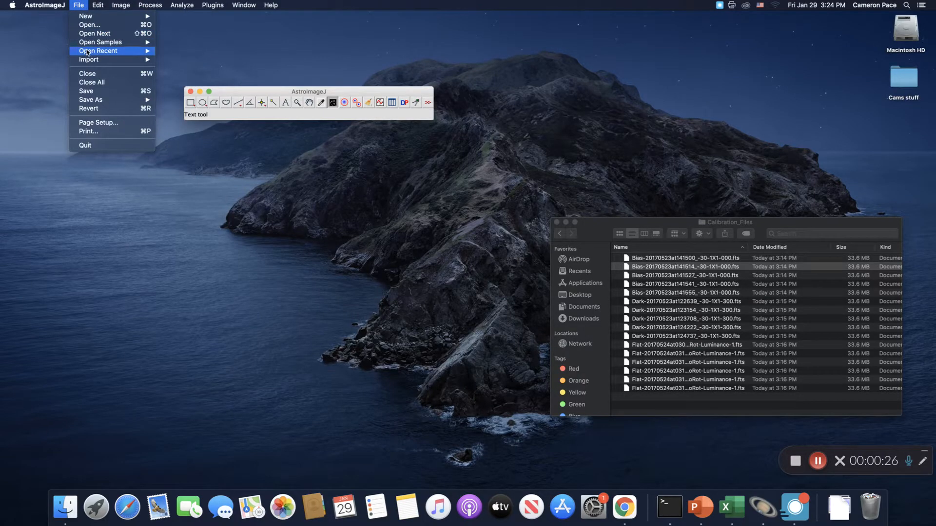
left_click(333, 185)
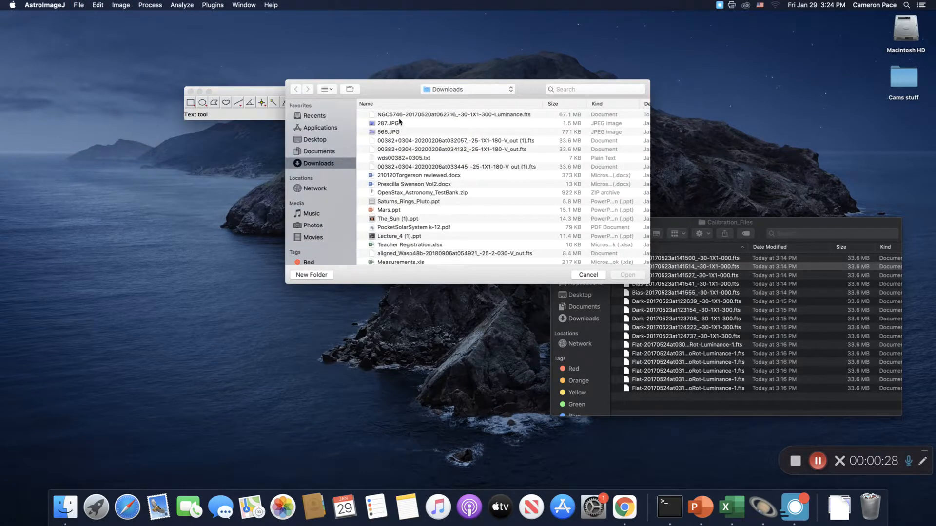
double_click(401, 121)
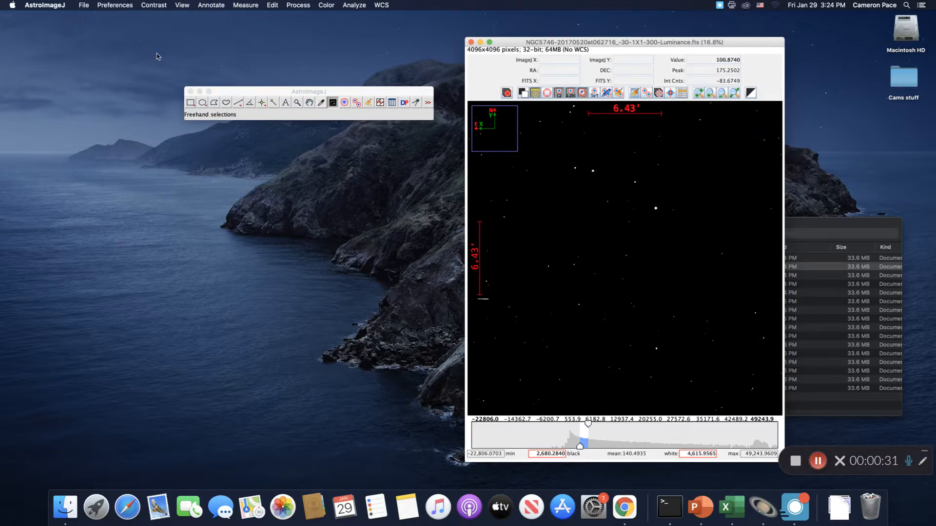
left_click(296, 5)
left_click(309, 31)
left_click_drag(395, 100, 390, 138)
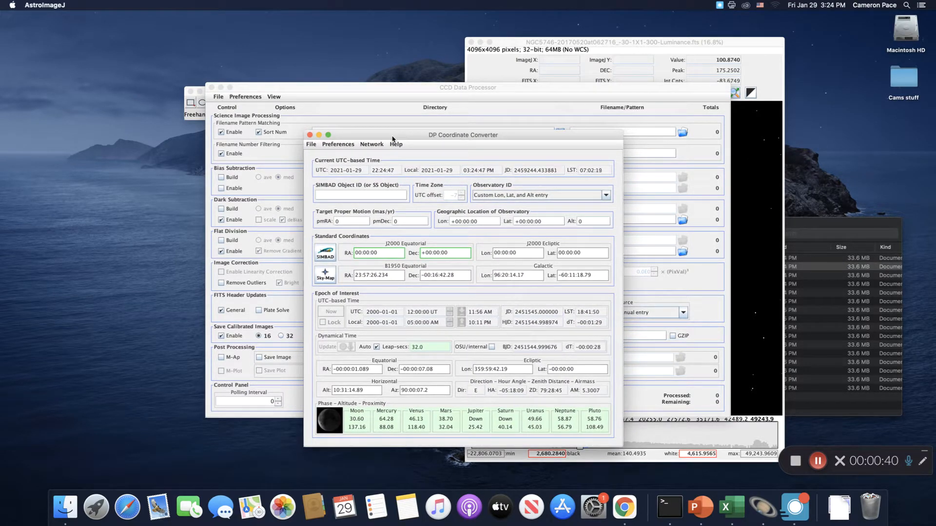
left_click(310, 135)
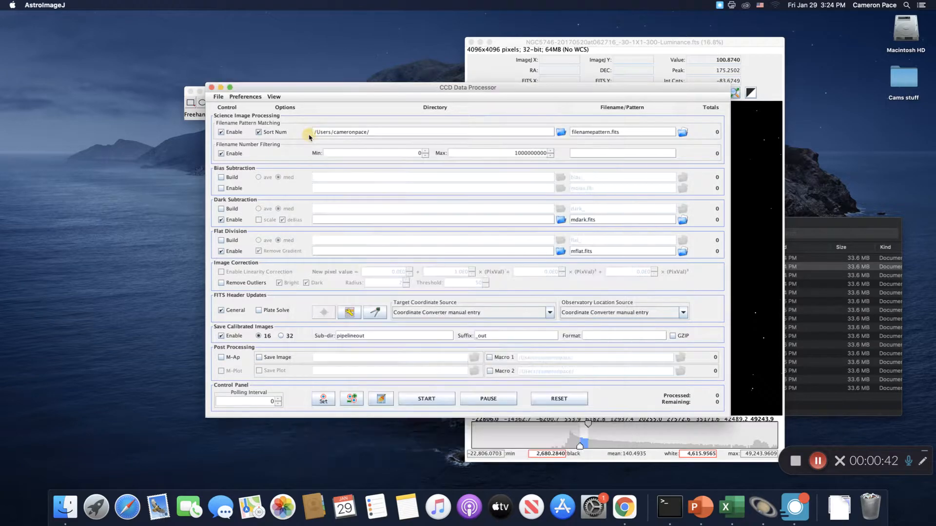
left_click_drag(385, 90, 422, 98)
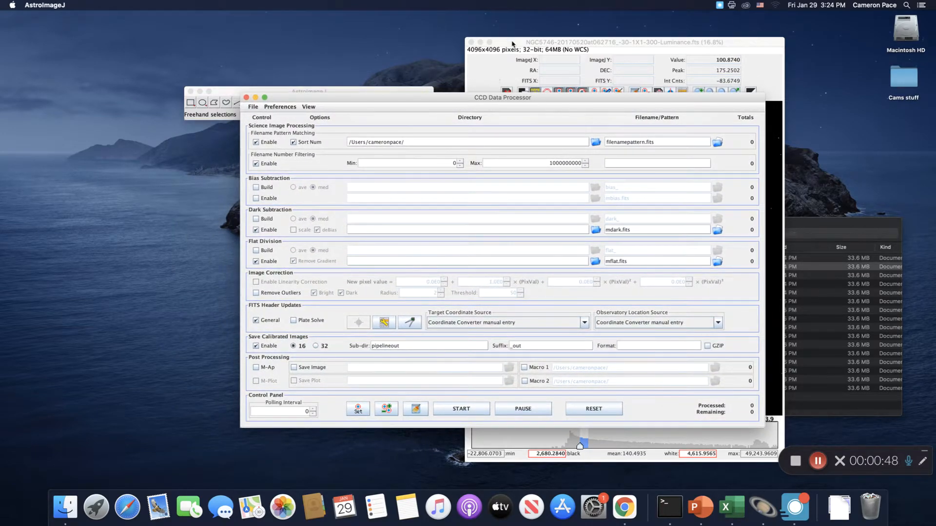
left_click(391, 101)
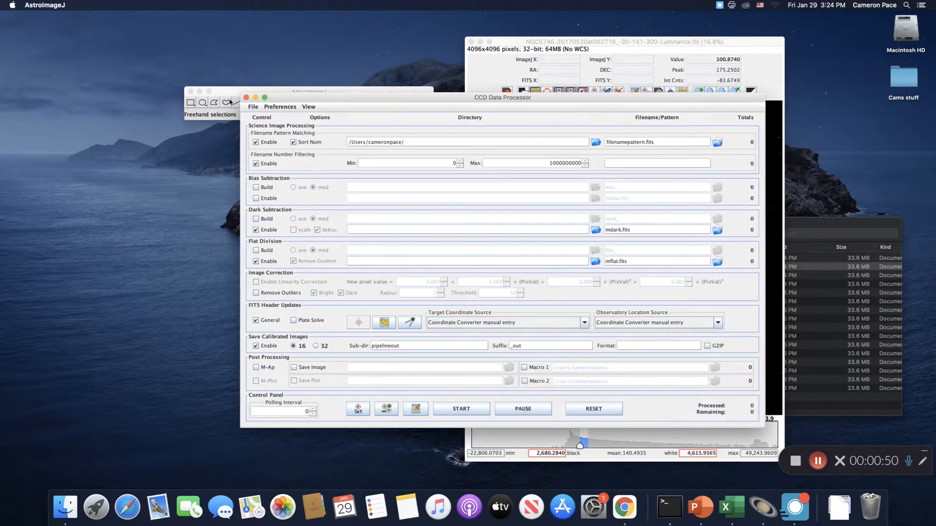
left_click(246, 97)
- Open the CCD Data Processor, close the DP Coordinate Converter that comes with it, and move the processor window off the image
left_click_drag(289, 95, 208, 105)
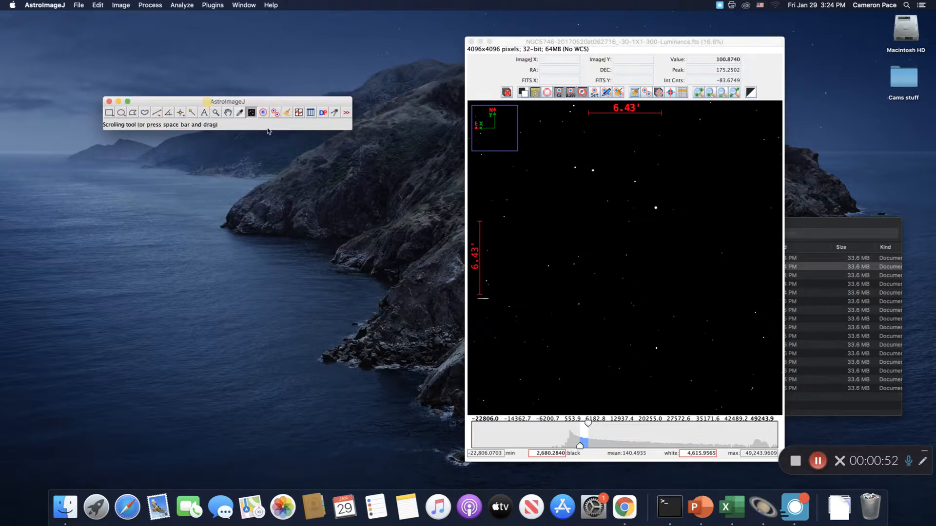
left_click(323, 115)
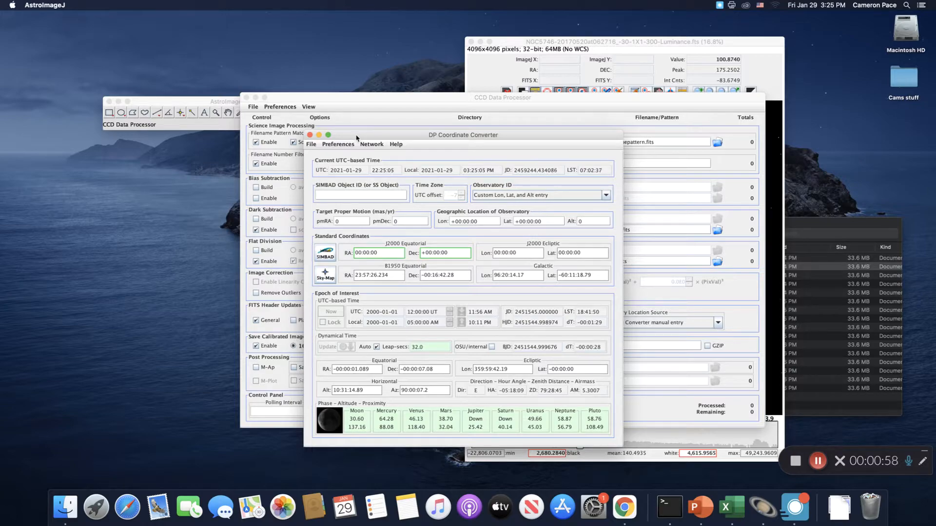
left_click(310, 135)
left_click_drag(369, 99, 278, 96)
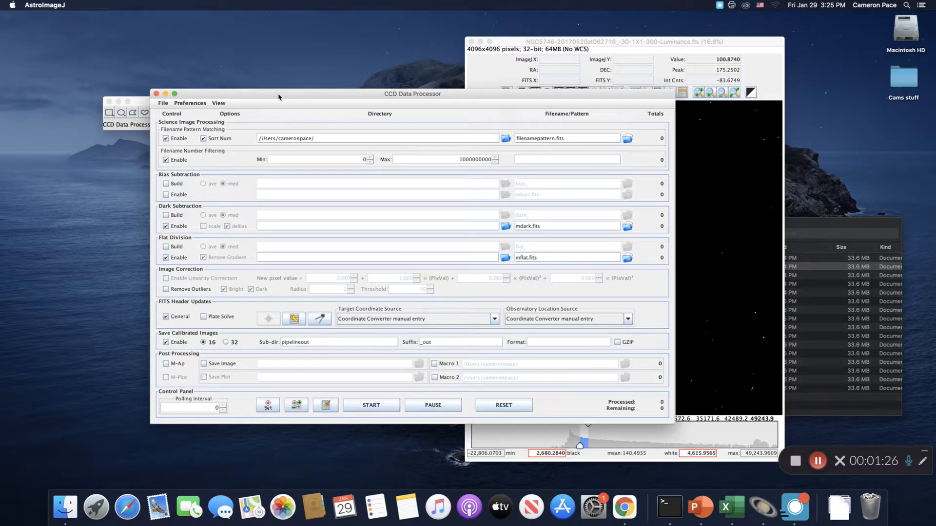
left_click_drag(281, 98, 272, 87)
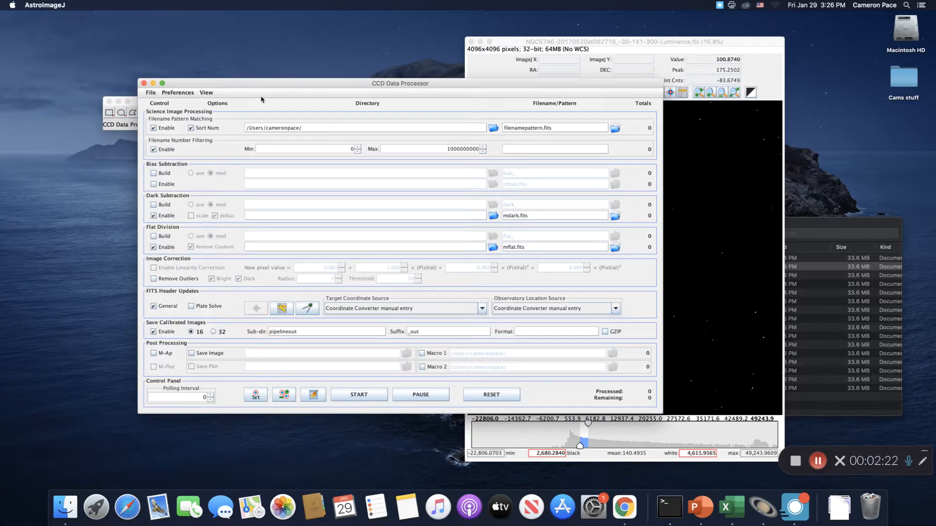
left_click_drag(277, 88, 275, 85)
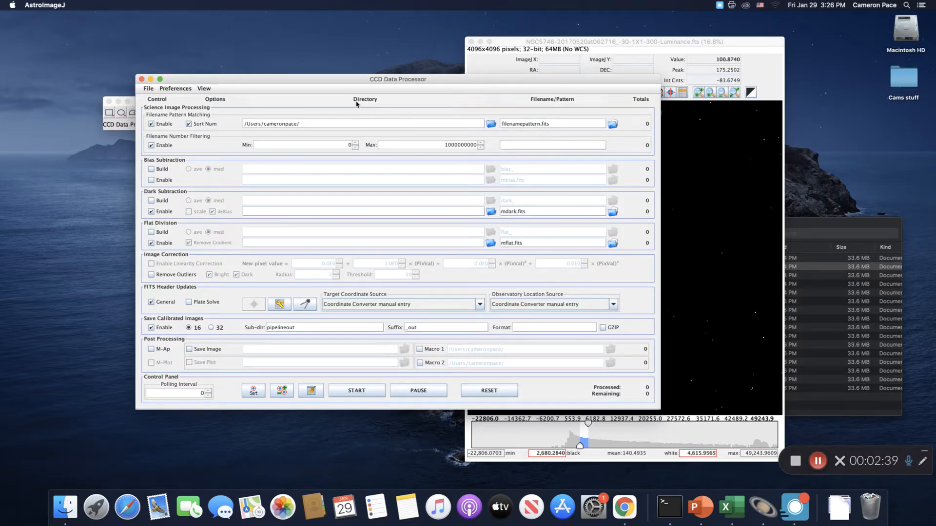
- Set the science image directory to the Calibration_Files folder in Documents
left_click(346, 123)
left_click(541, 146)
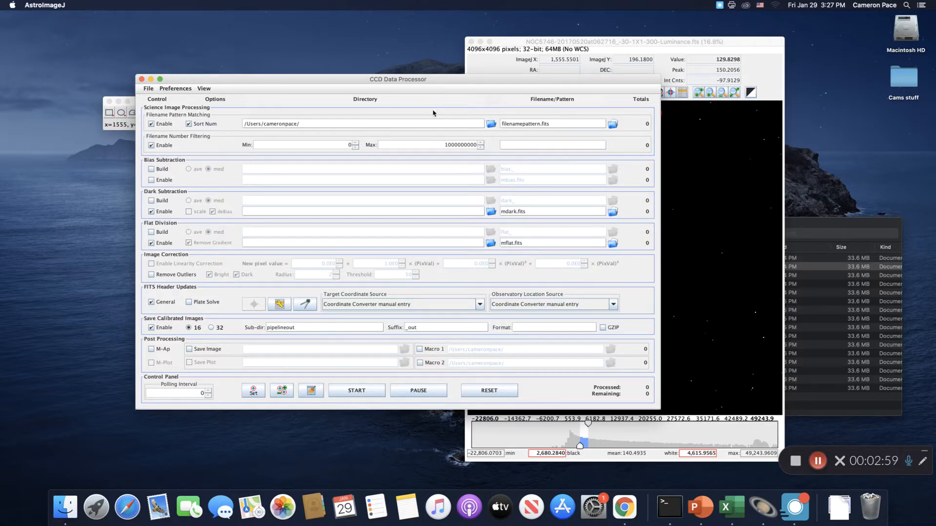
left_click(490, 124)
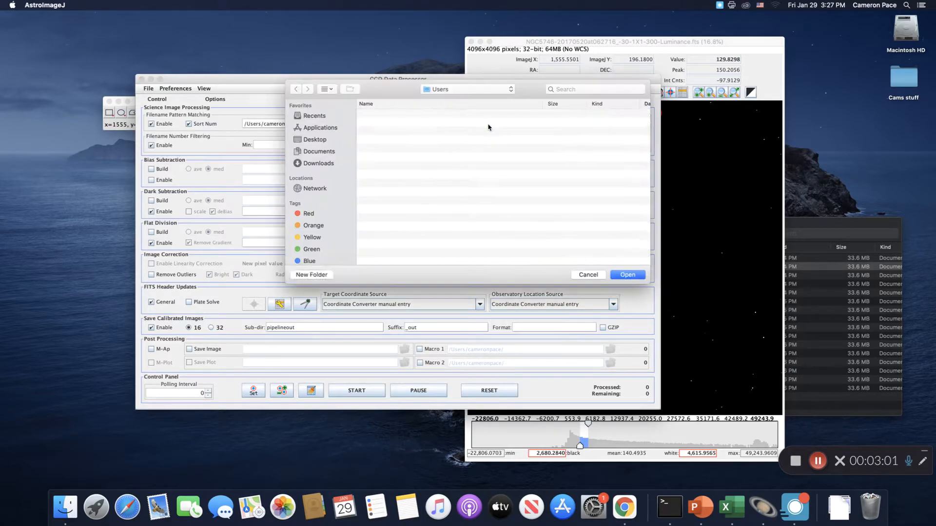
left_click(322, 153)
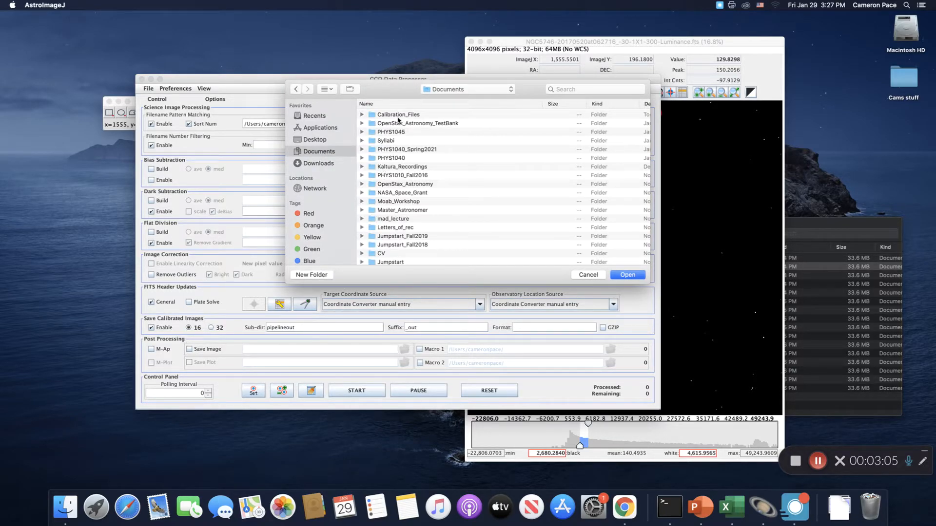
left_click(629, 276)
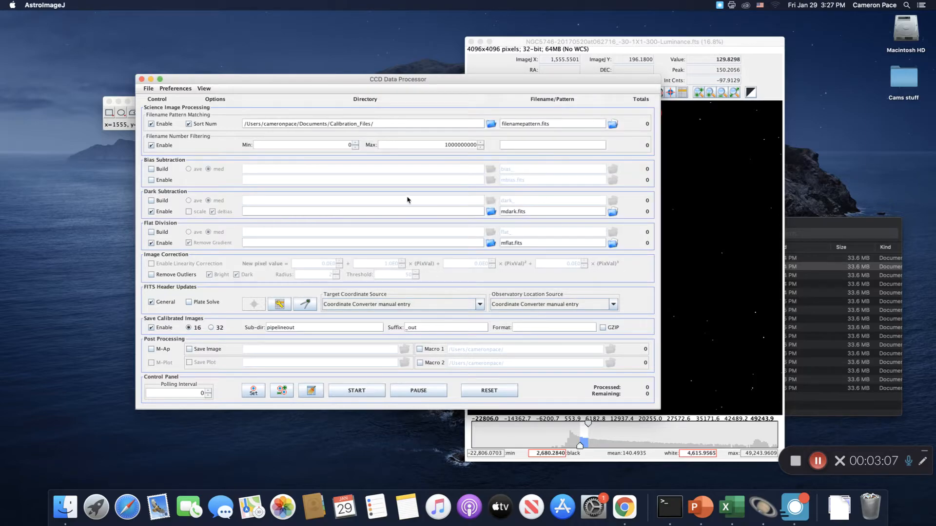
- Rearrange the CCD Data Processor, Calibration_Files and NGC5746 image windows so they overlap less
left_click_drag(325, 87, 285, 63)
left_click_drag(849, 230, 840, 215)
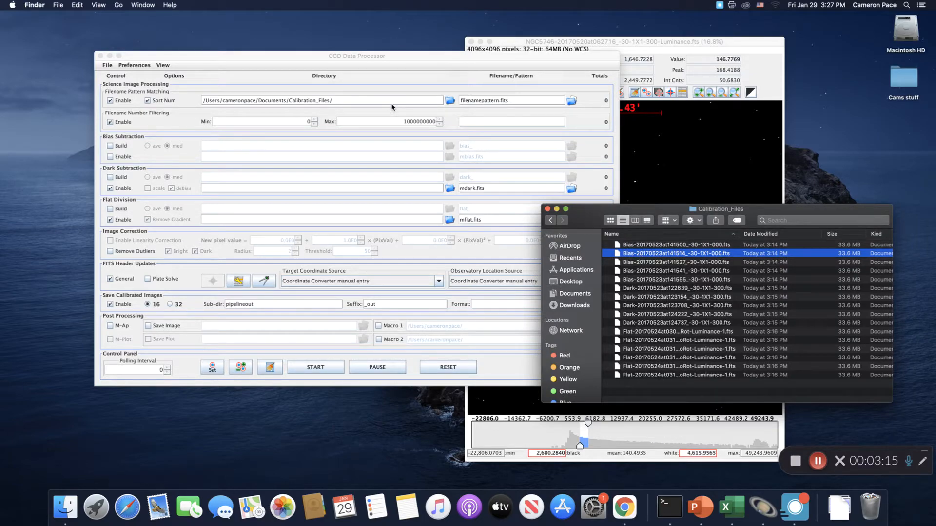
left_click(329, 103)
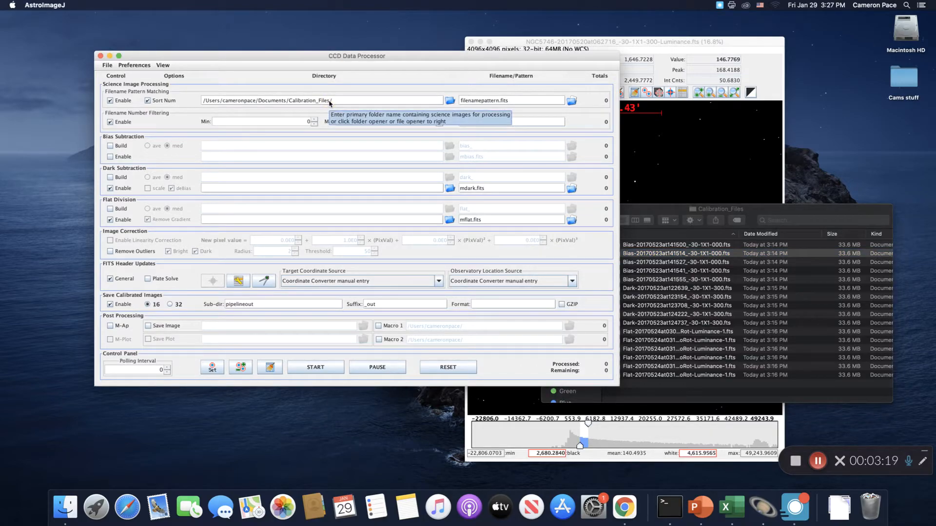
left_click(693, 44)
left_click_drag(693, 45, 713, 44)
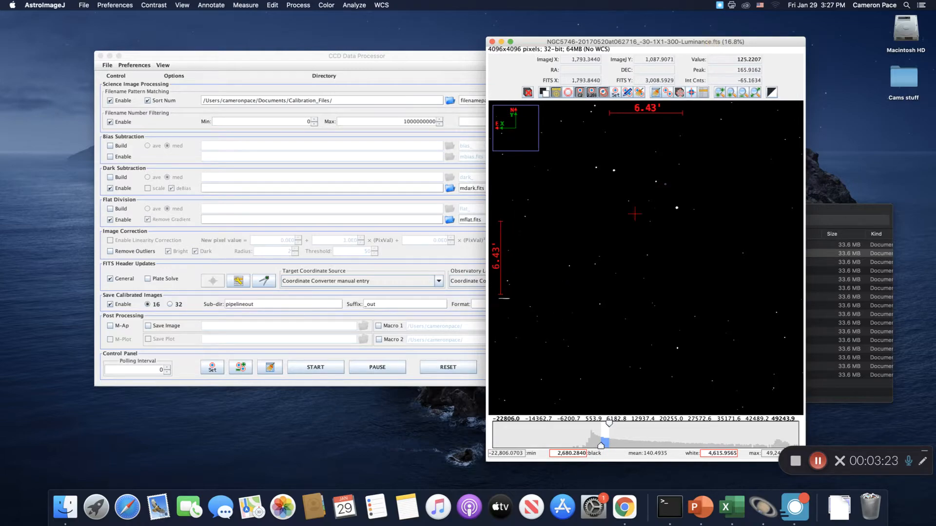
left_click(457, 55)
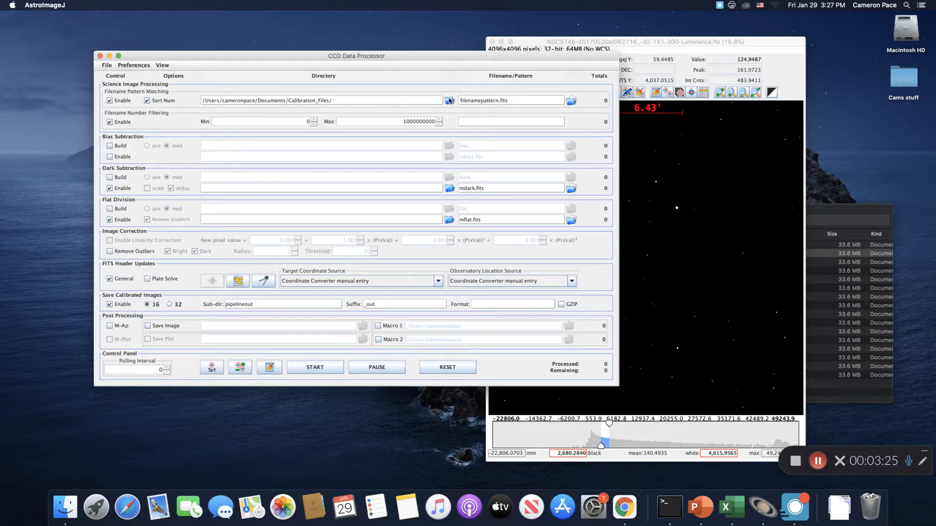
left_click(323, 164)
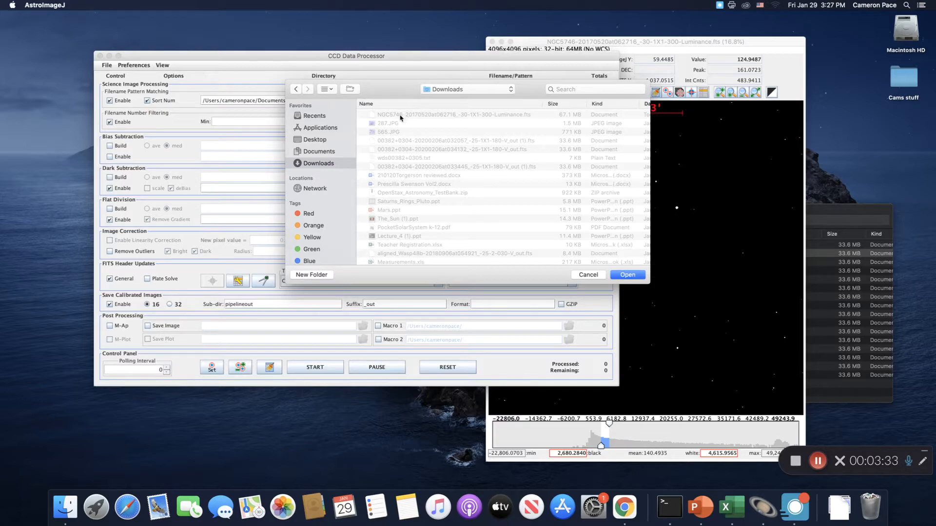
left_click(628, 276)
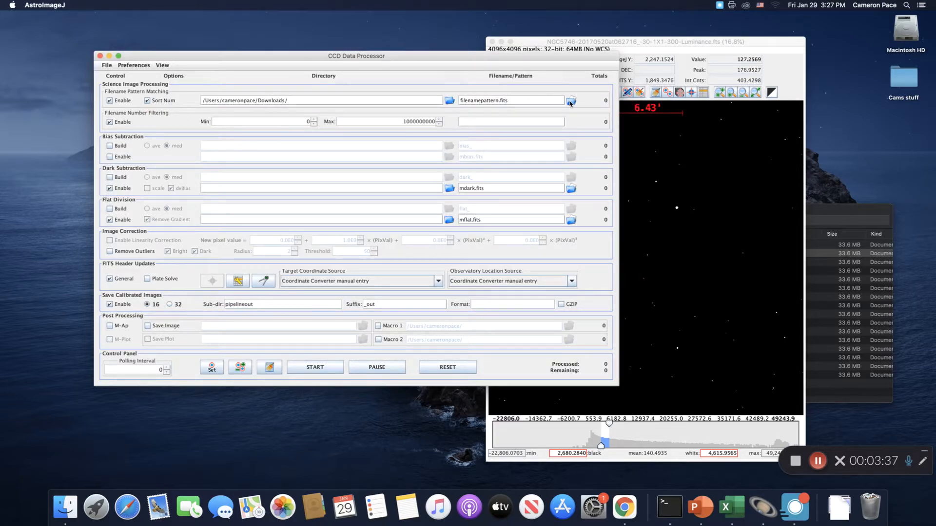
left_click(570, 102)
left_click(500, 114)
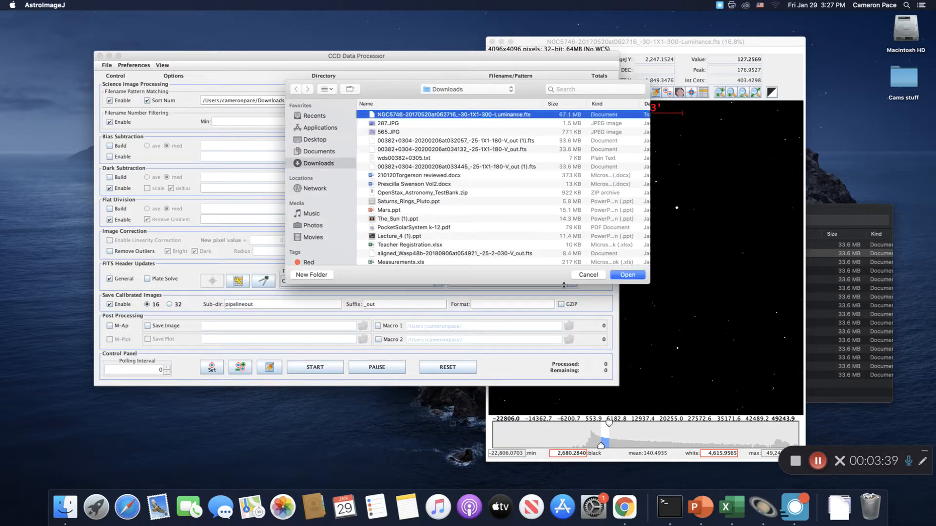
left_click(628, 275)
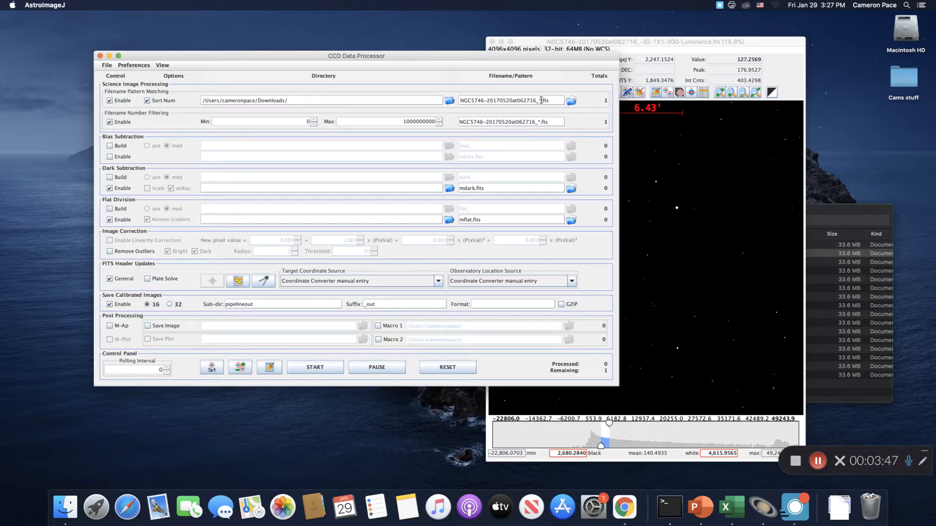
- Switch to Finder and examine the NGC5746 Luminance files in the Downloads folder in a new window
left_click(817, 462)
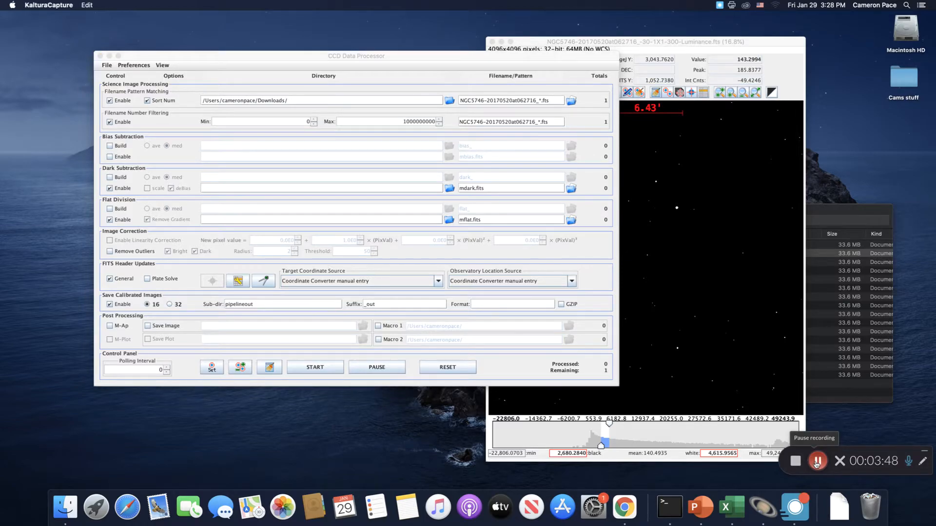
left_click(65, 504)
key("super+n")
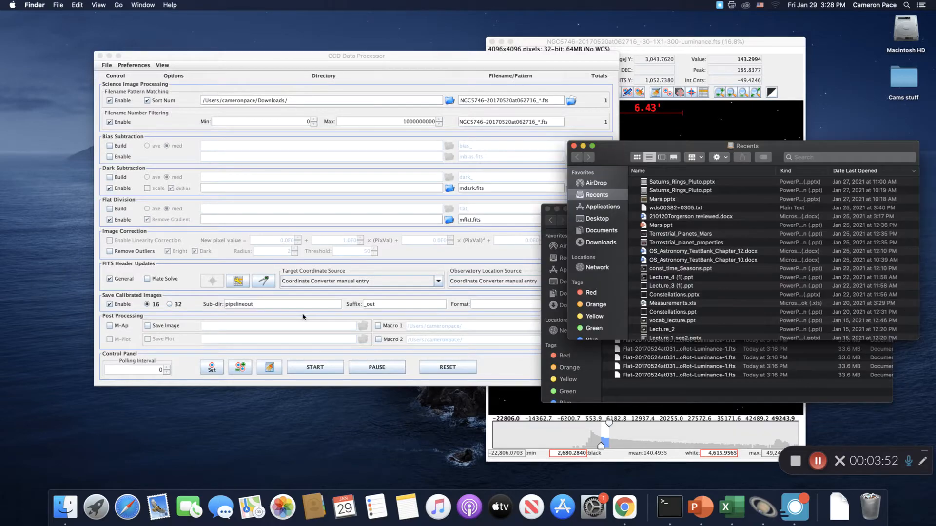
left_click(609, 244)
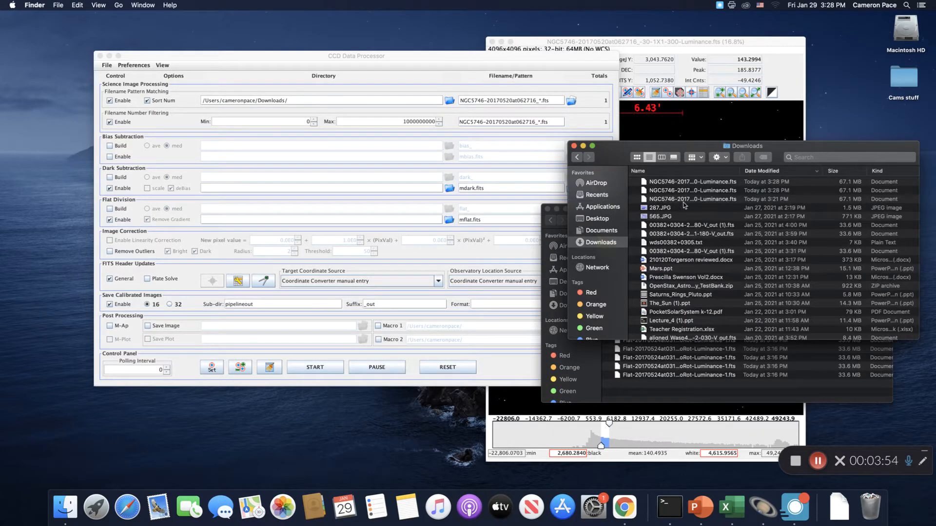
left_click(687, 201)
left_click(686, 192)
left_click(686, 183)
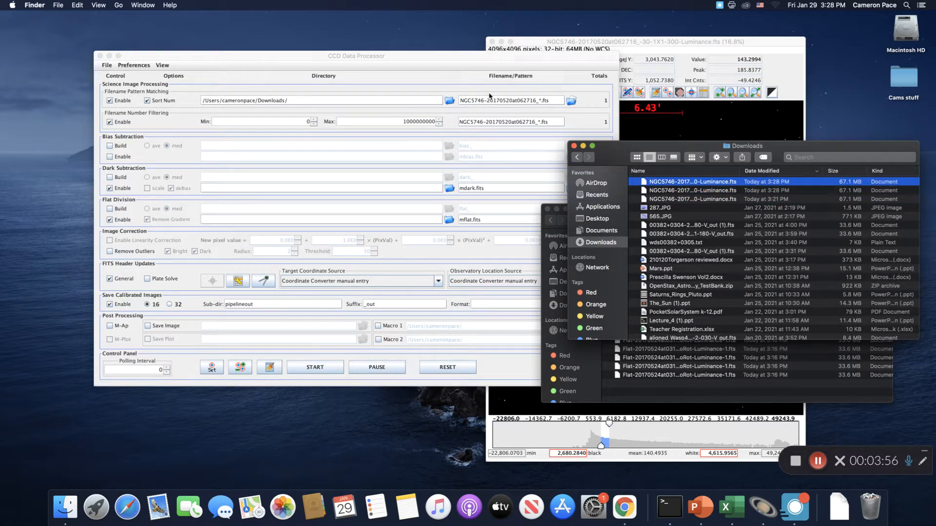
- Move the CCD Data Processor away from the Downloads window and widen the Name column to show the full file names
left_click_drag(441, 60, 387, 56)
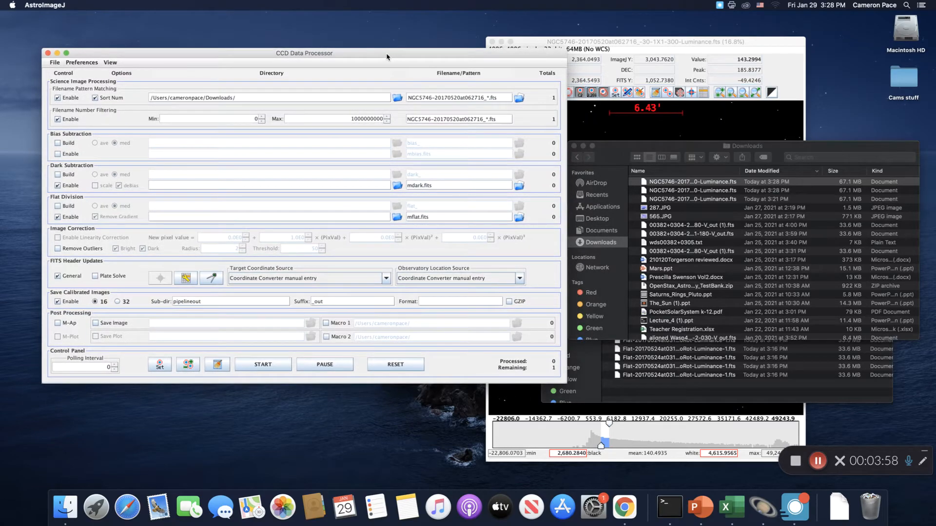
left_click(742, 171)
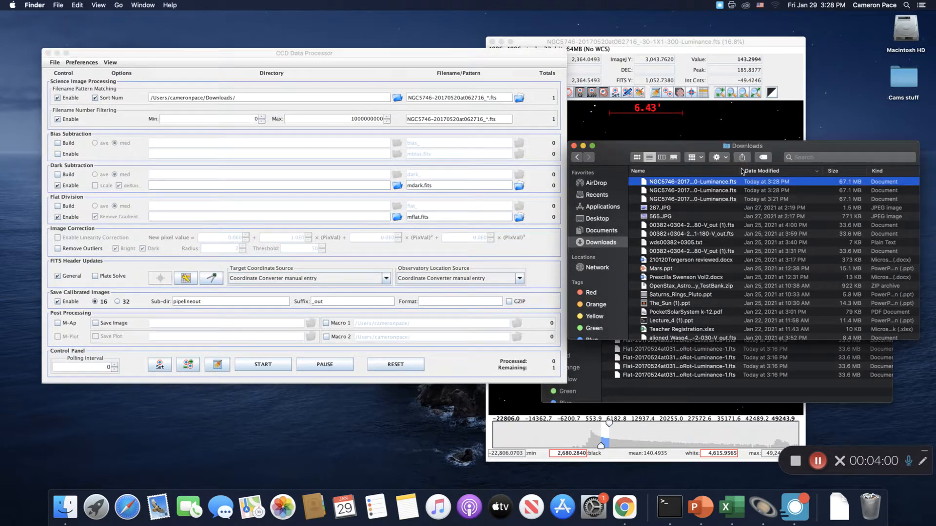
left_click_drag(741, 171, 839, 171)
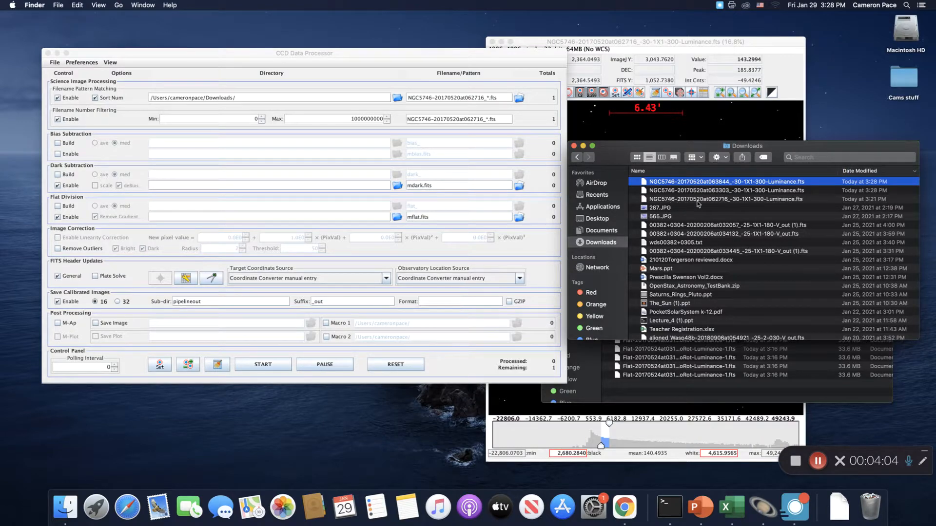
- Shorten the science image filename pattern to NGC5746*.fts so it covers all the NGC5746 images
left_click(480, 98)
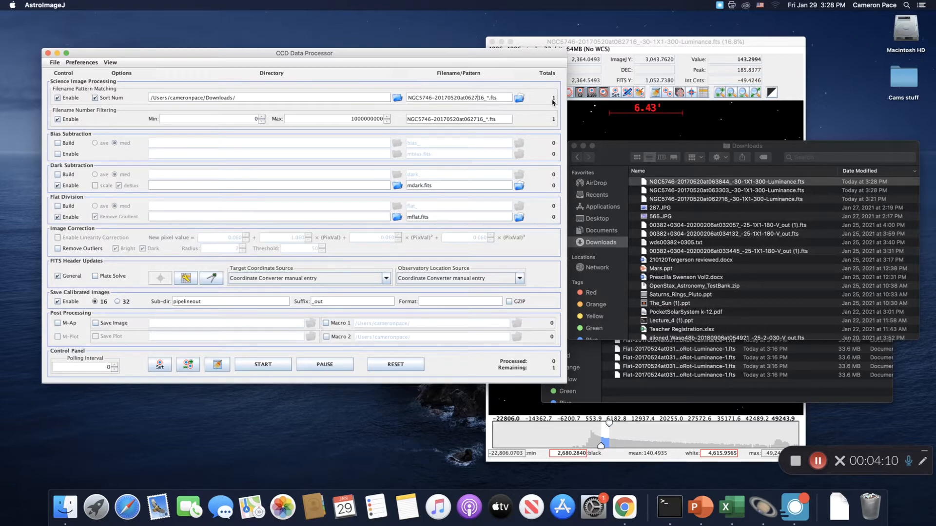
left_click_drag(431, 98, 486, 97)
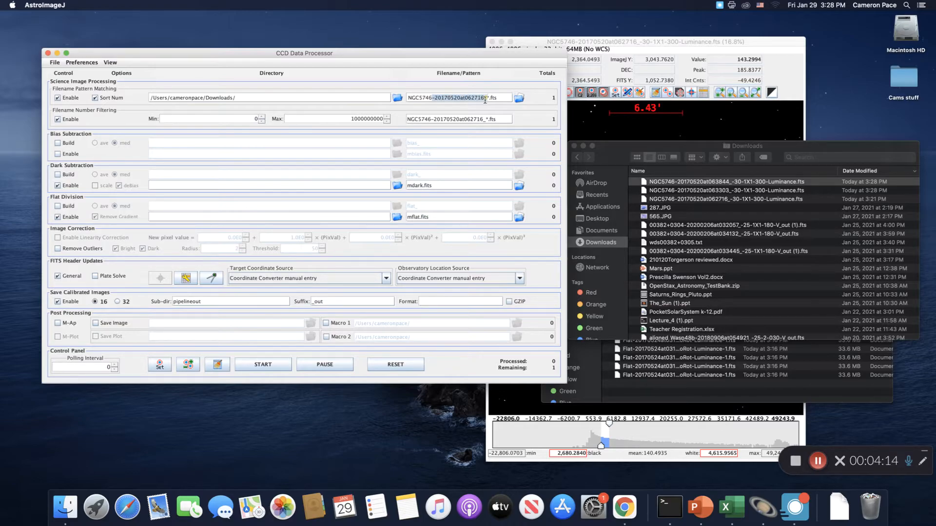
key("BackSpace")
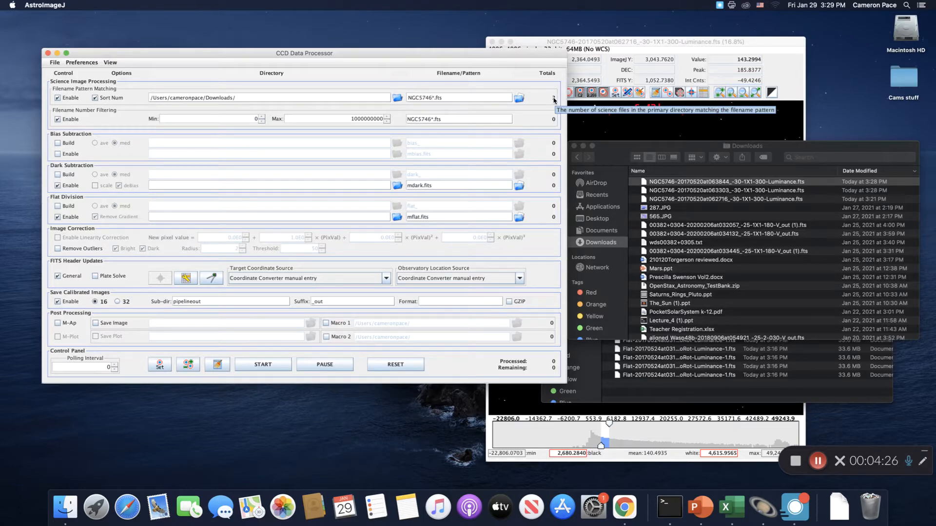
left_click(660, 181)
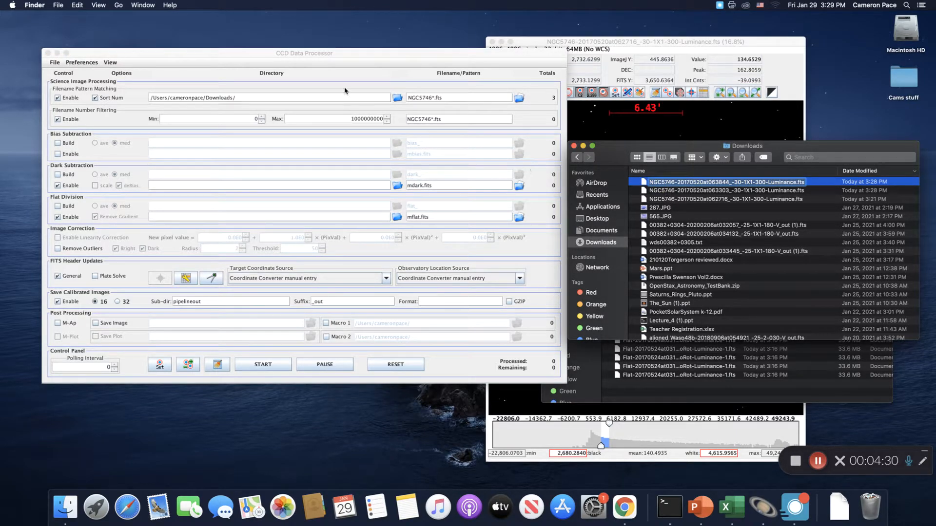
- Turn off numeric sorting and filename number filtering for the science images
left_click(96, 99)
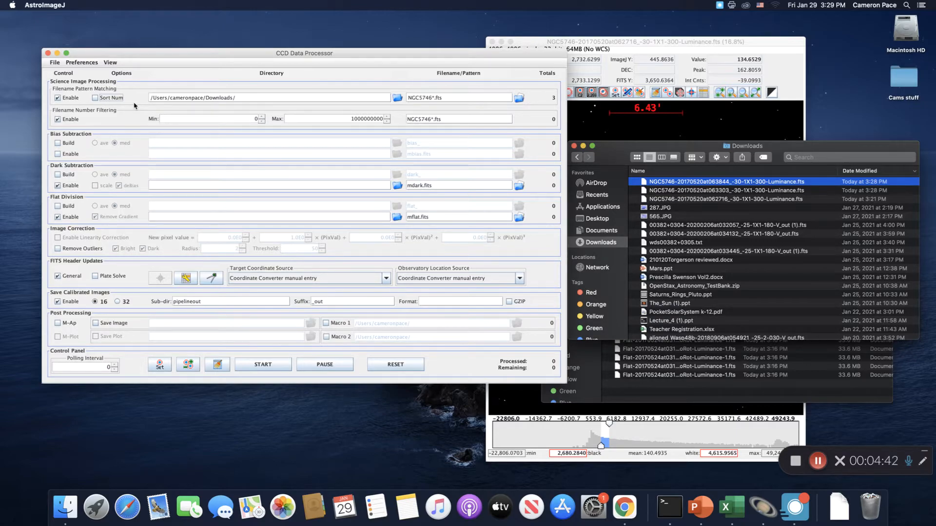
left_click(58, 120)
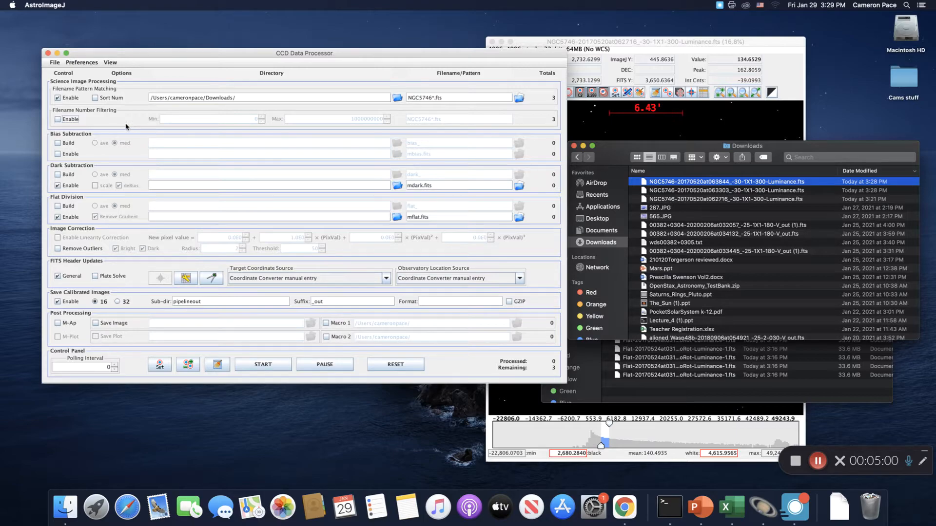
- Switch to Finder, open the Calibration_Files folder in Documents and select all the Bias files
left_click(624, 151)
left_click(590, 232)
double_click(665, 179)
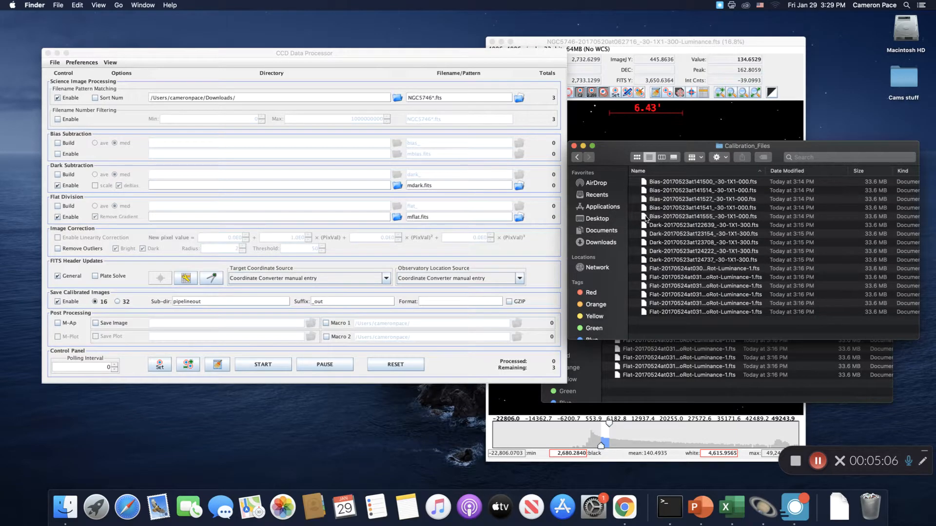
left_click(647, 217)
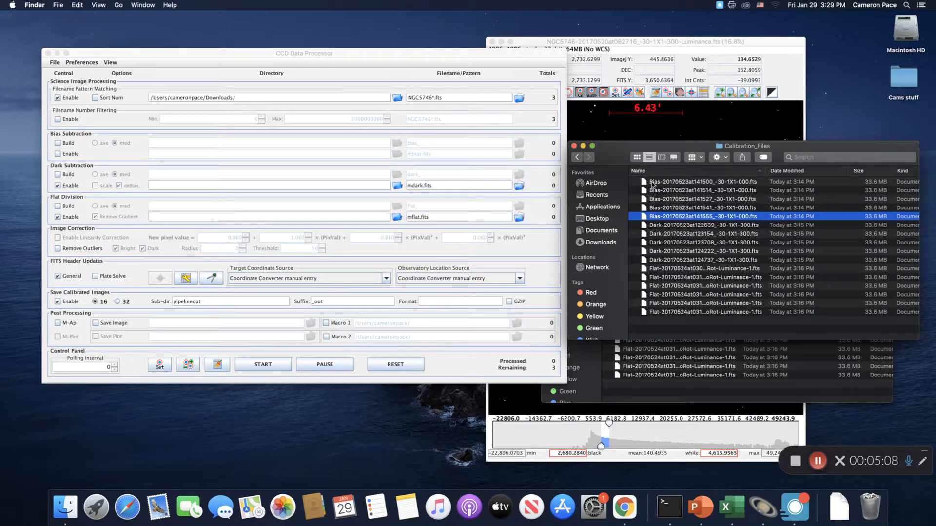
left_click(652, 182, "shift")
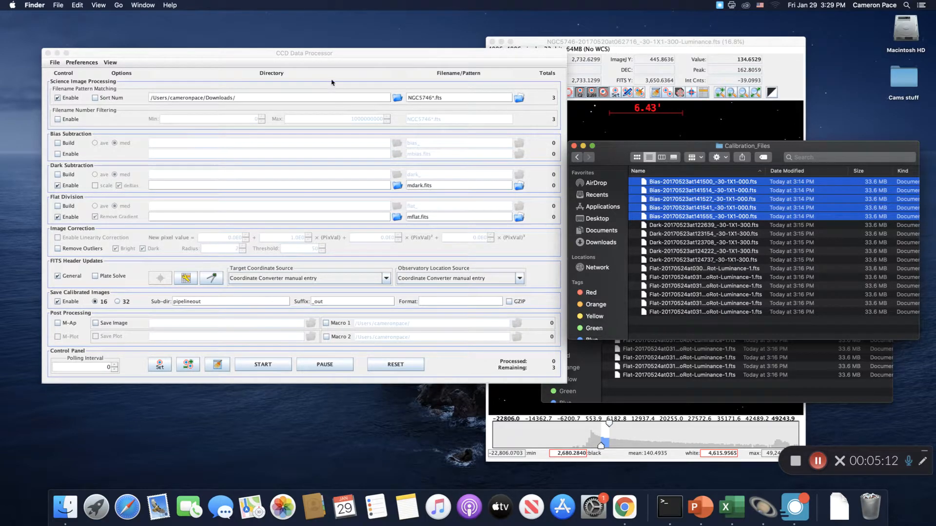
- Return to the CCD Data Processor, turn on building of the master bias and name its file masterbias.fits
left_click_drag(339, 56, 361, 56)
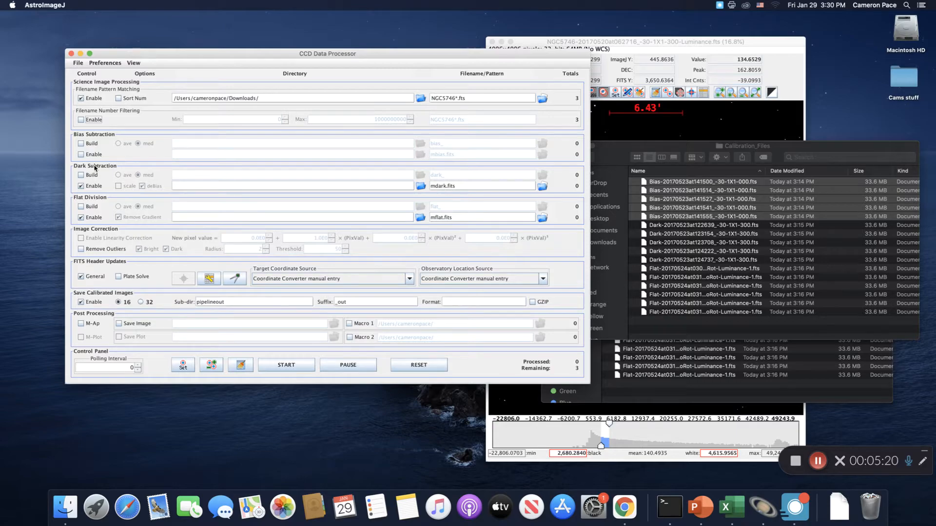
left_click(78, 144)
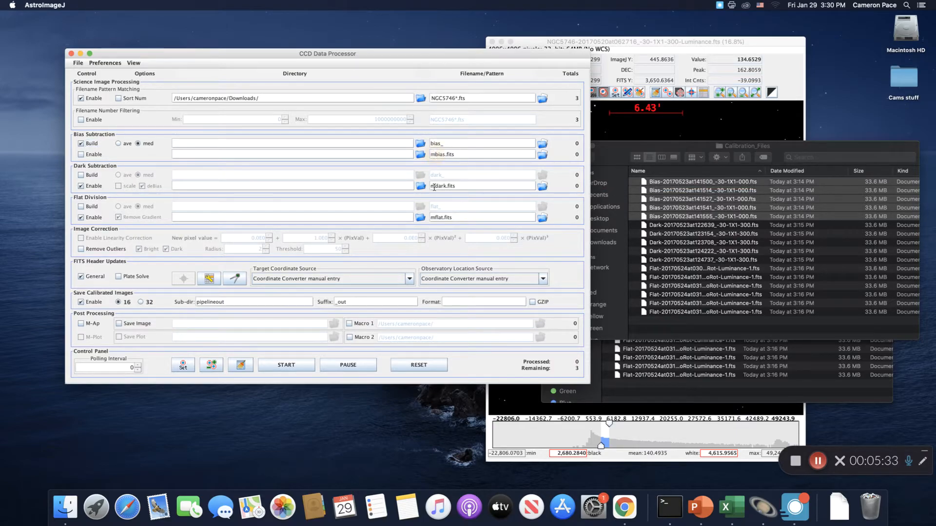
type("aster")
- Set the bias build directory to Documents/Calibration_Files and its filename pattern to Bias*
left_click(420, 144)
left_click(314, 152)
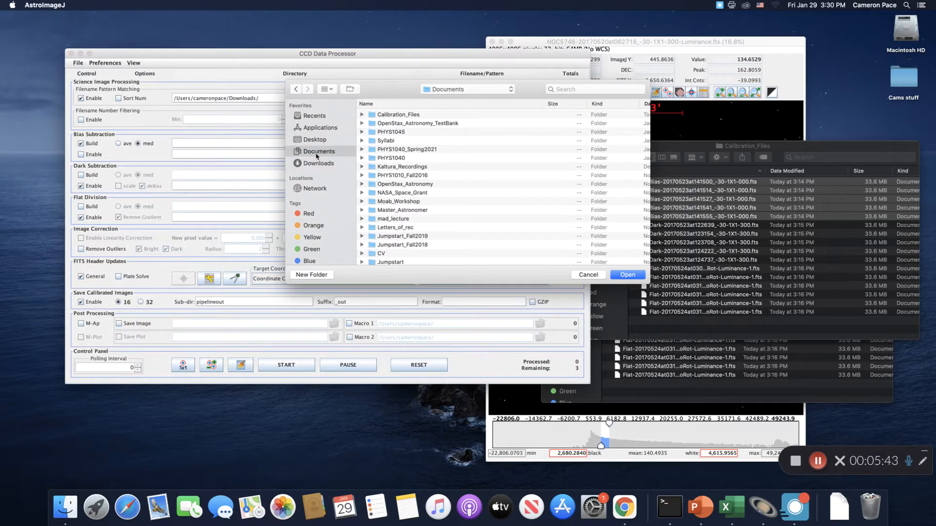
double_click(394, 117)
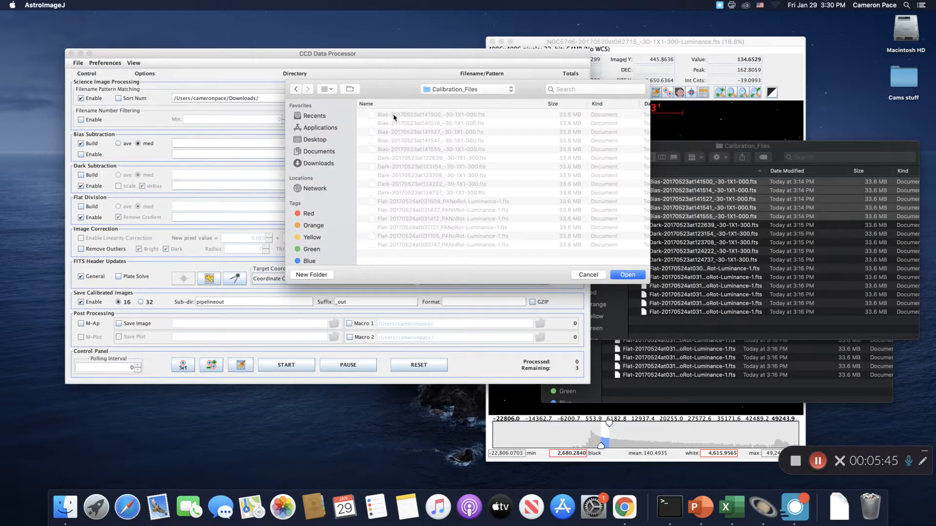
left_click(624, 275)
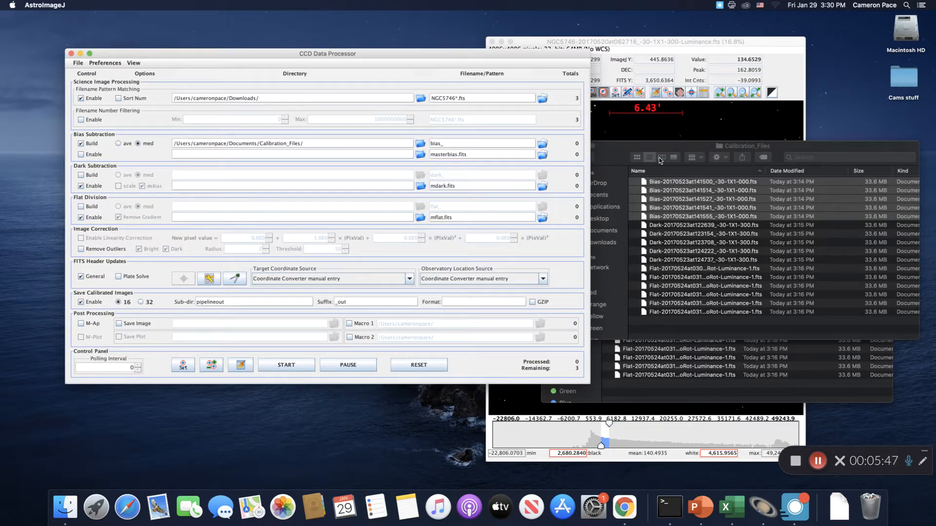
left_click(446, 143)
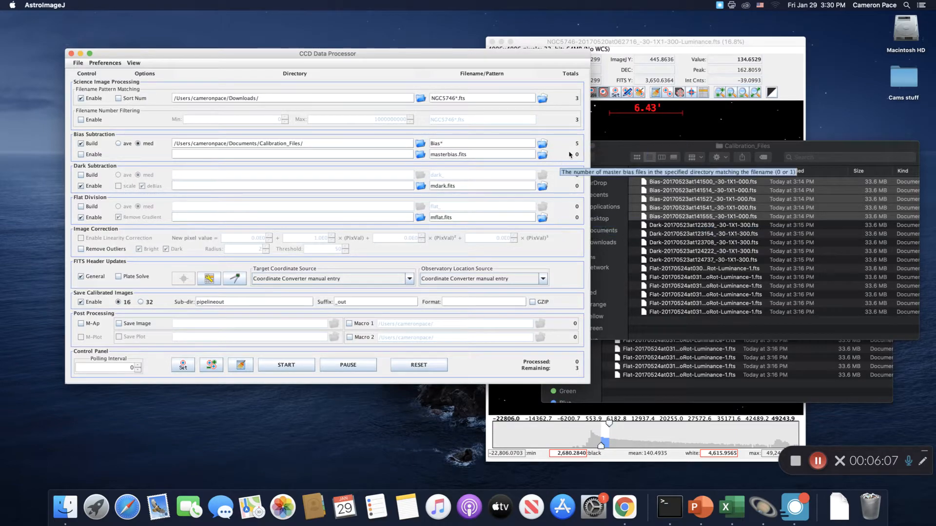
- Set the directory of masterbias.fits to Documents/Calibration_Files
left_click(420, 154)
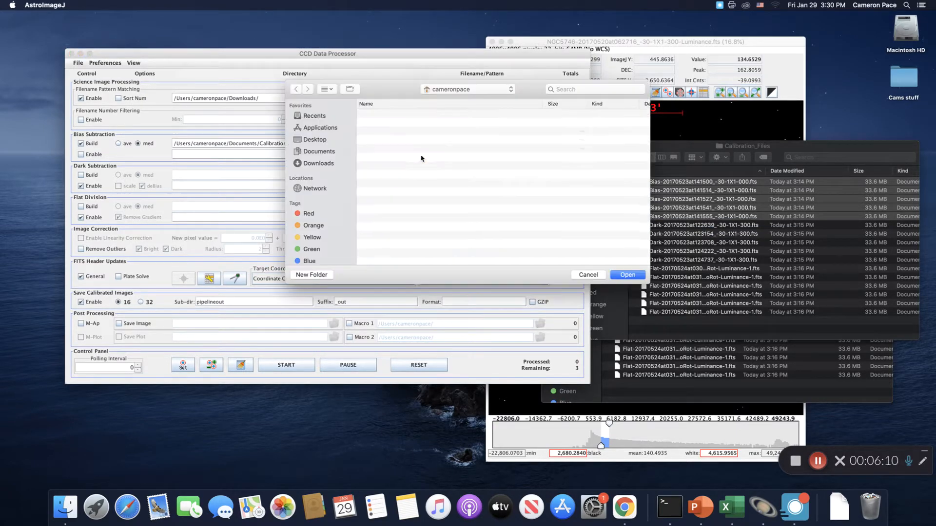
left_click(320, 152)
left_click(399, 115)
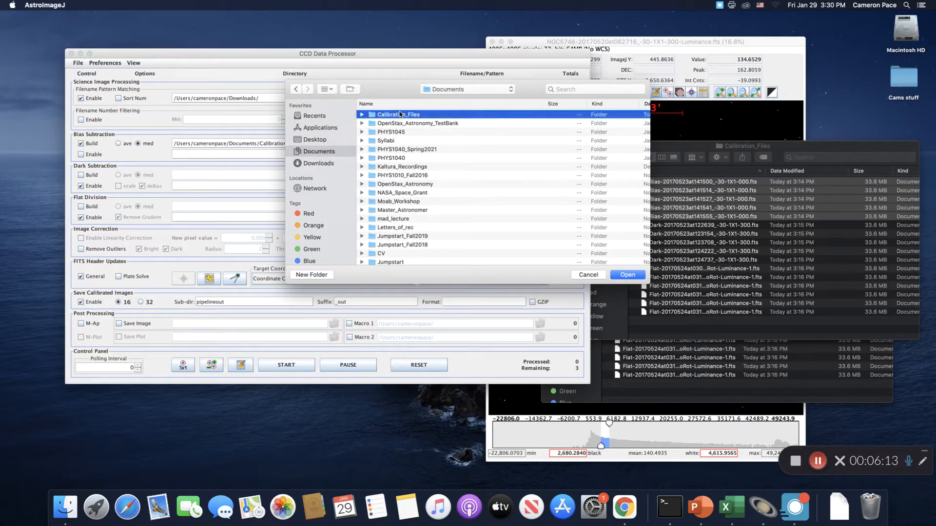
double_click(399, 114)
left_click(628, 275)
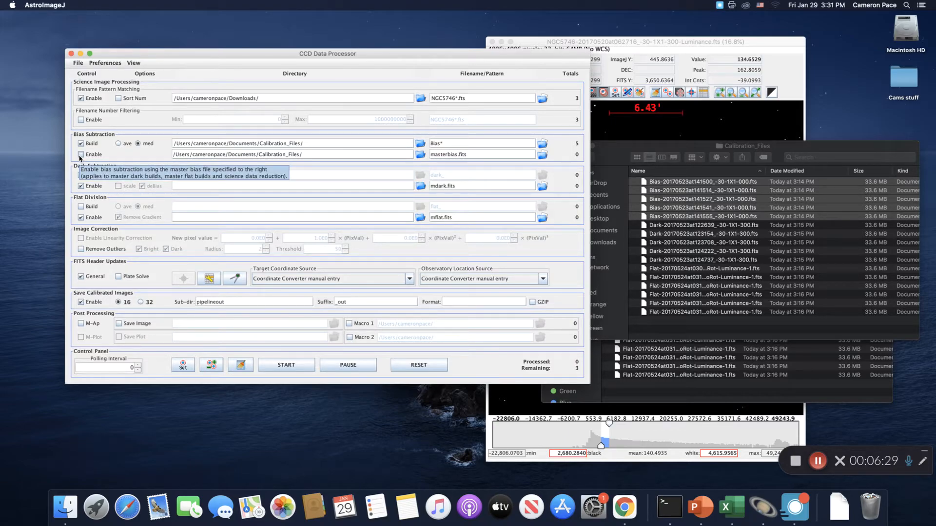
- Enable bias subtraction with the master bias, leaving science filename pattern matching enabled
left_click(81, 99)
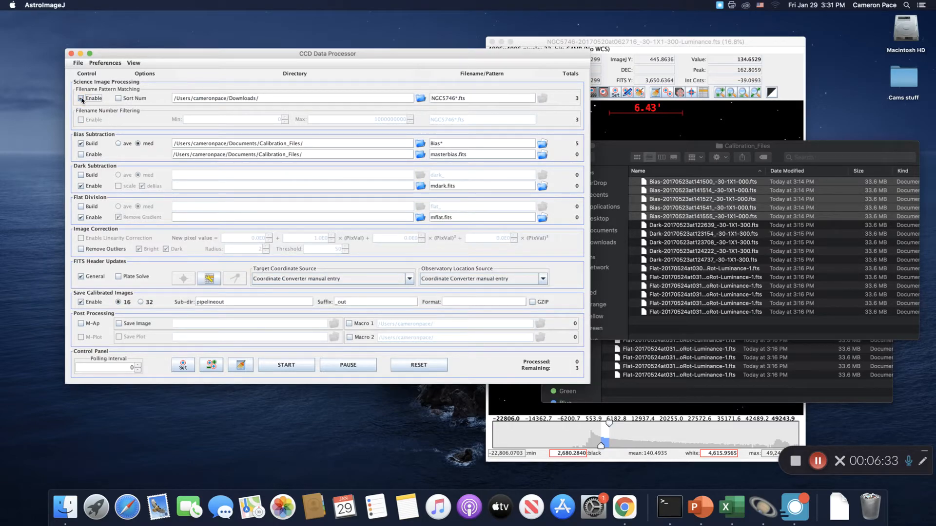
left_click(81, 99)
left_click(81, 155)
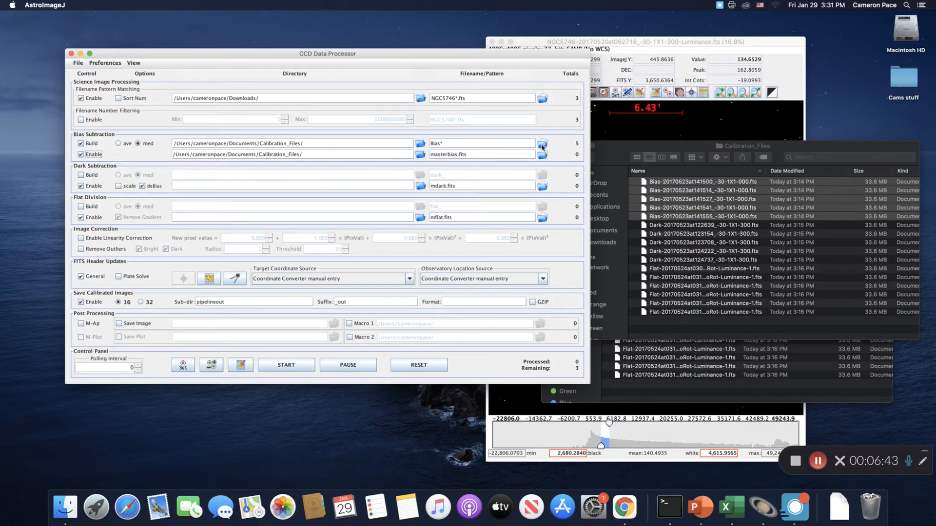
- Turn on building of the master dark and set the dark build directory to Documents/Calibration_Files
left_click(81, 175)
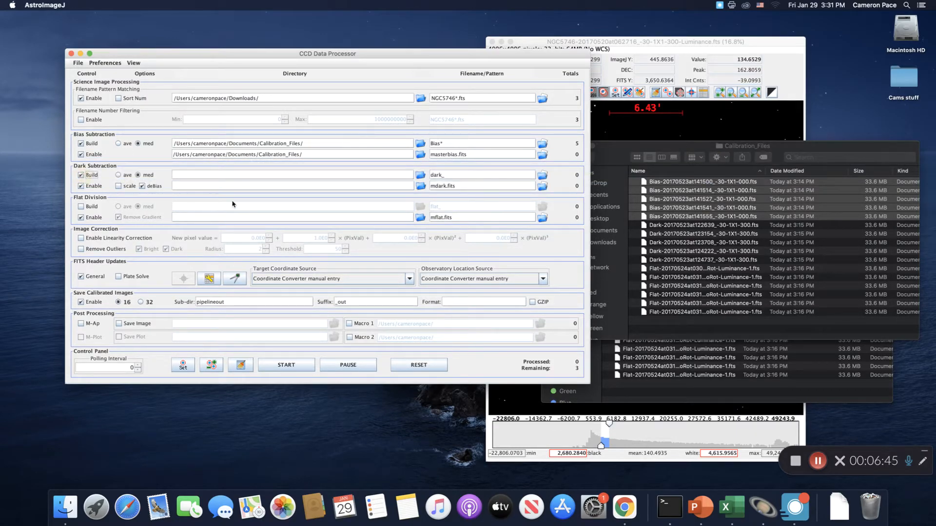
left_click(420, 175)
left_click(326, 150)
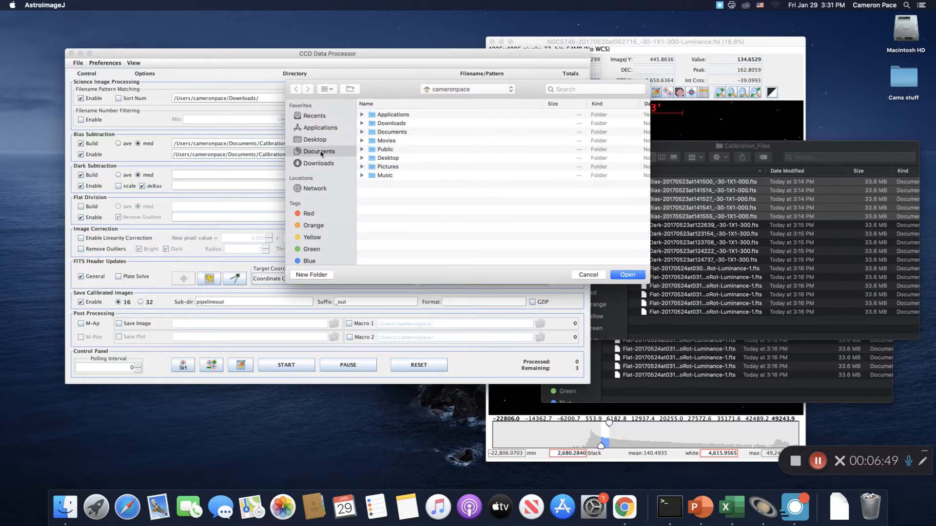
left_click(414, 116)
left_click(628, 274)
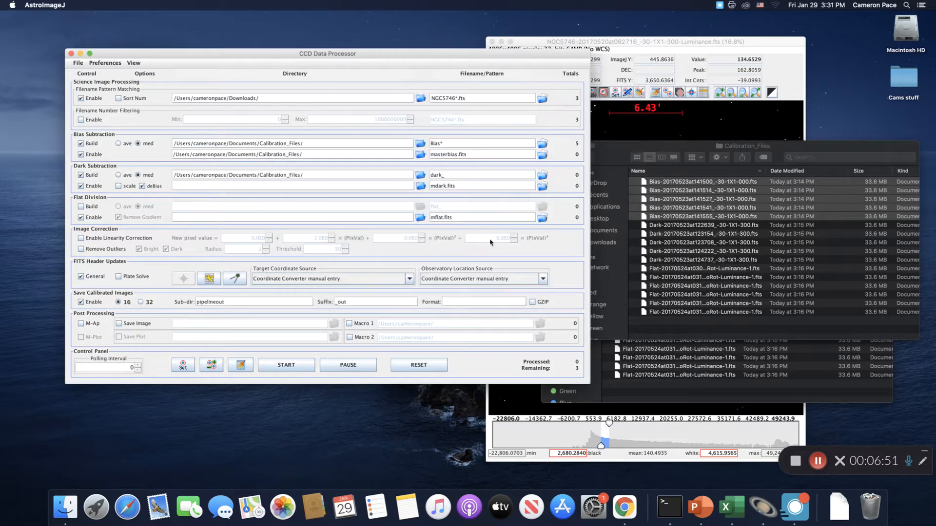
- Set the master dark file's directory to Documents/Calibration_Files
left_click(420, 185)
left_click(315, 151)
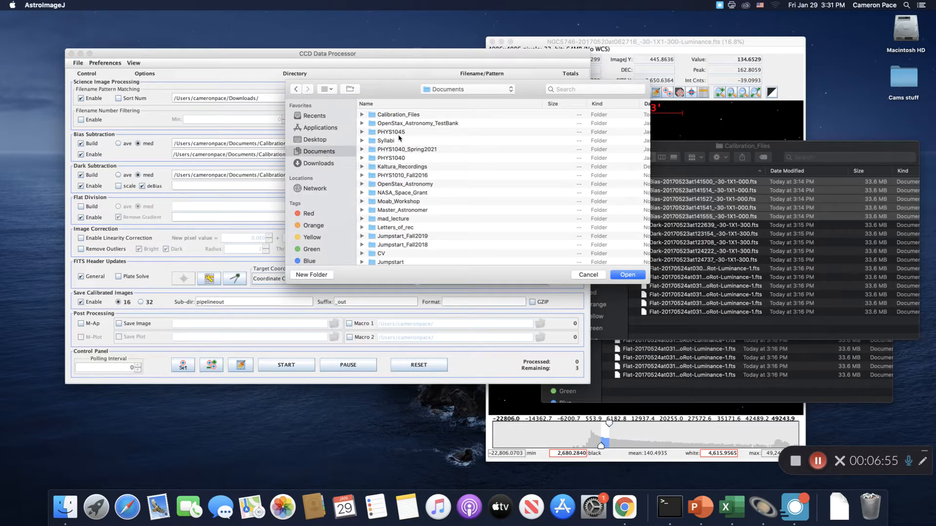
left_click(406, 117)
left_click(624, 276)
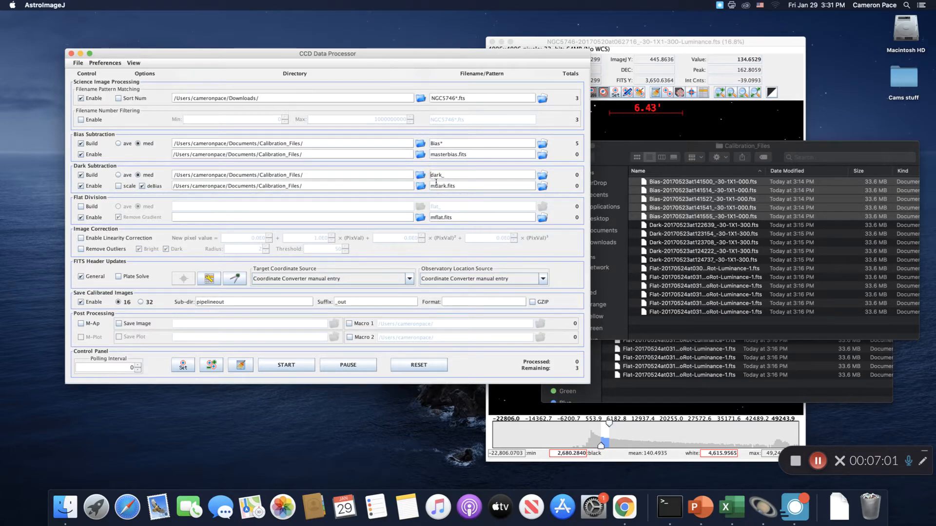
- Set the dark build filename pattern to Dark* and select the matching Dark files in the Calibration_Files window
key("BackSpace")
type("D")
key("Right")
key("Right")
key("Right")
left_click(652, 225)
left_click(652, 260, "shift")
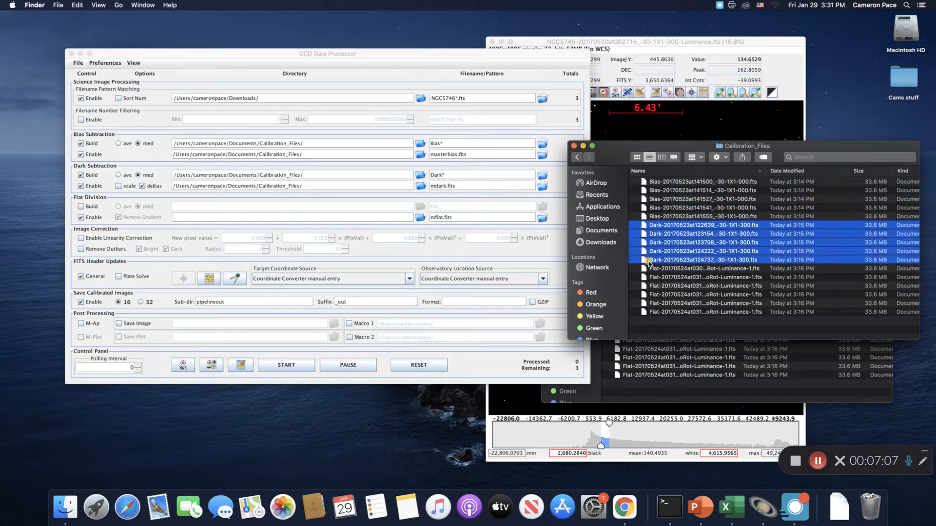
- Name the master dark file masterdark.fits
left_click(466, 188)
left_click(435, 187)
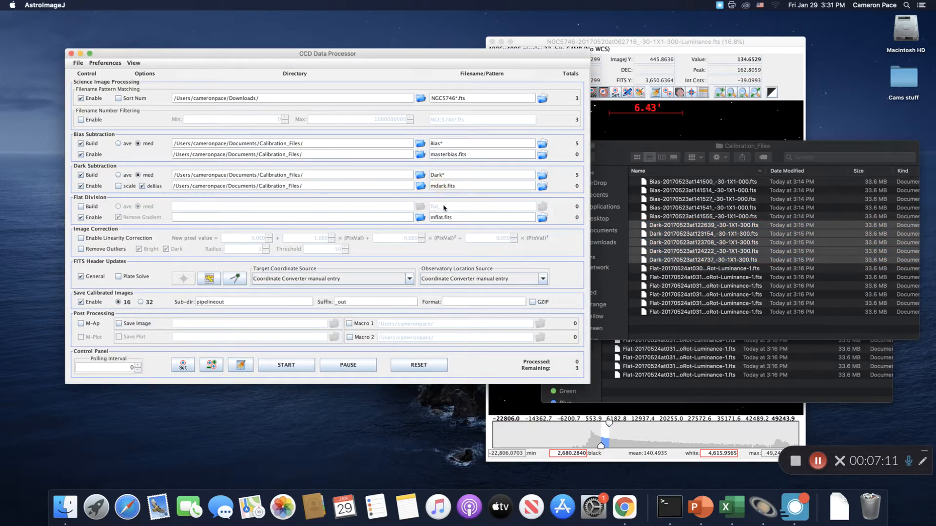
type("asterdar")
- Enable both the deBias and scale options for dark subtraction
left_click(819, 462)
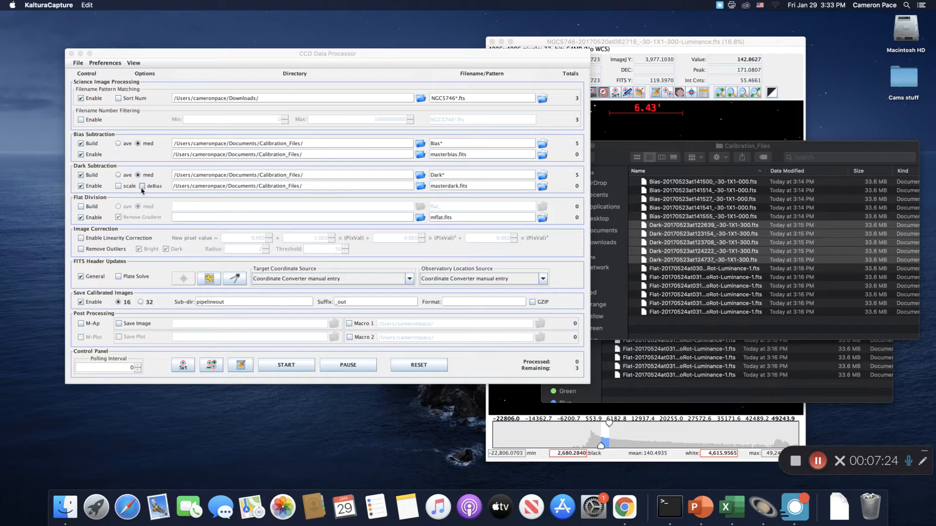
left_click(142, 187)
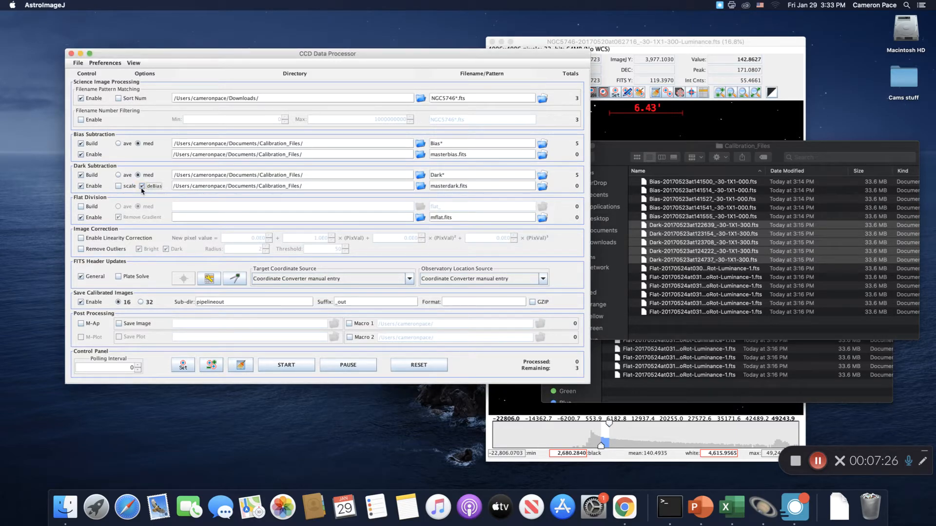
left_click(116, 187)
- Turn on building of the master flat and set the flat build directory to Documents/Calibration_Files
left_click(81, 207)
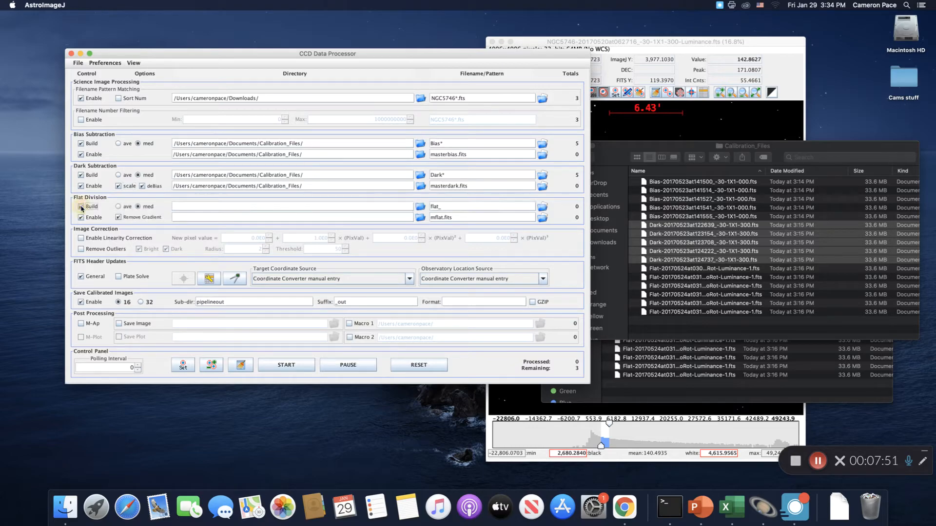
left_click(420, 206)
left_click(317, 154)
double_click(403, 117)
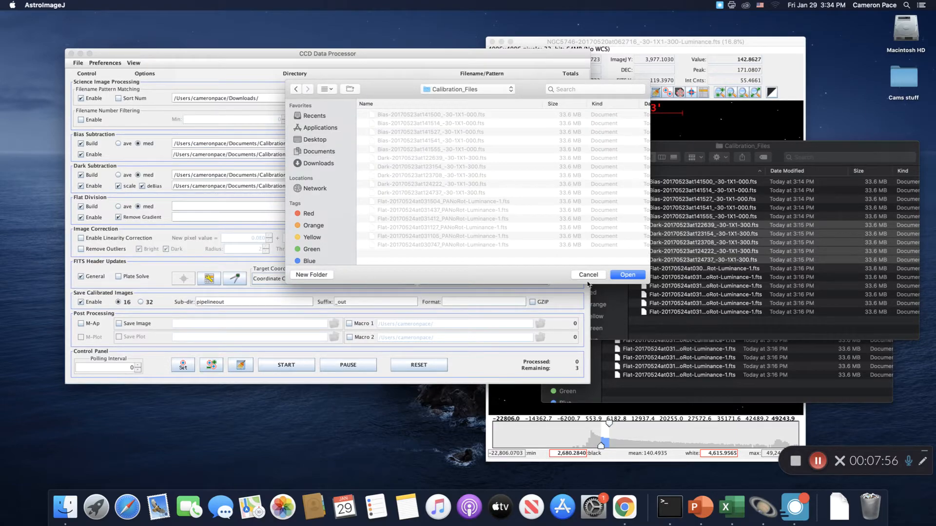
left_click(615, 276)
- Set the directory of the master flat file mflat.fits to Documents/Calibration_Files
left_click(424, 218)
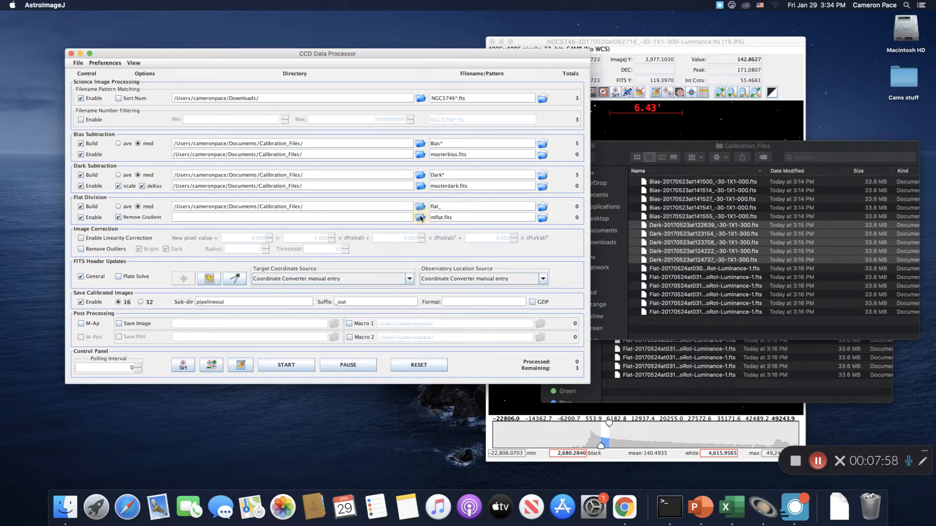
left_click(344, 150)
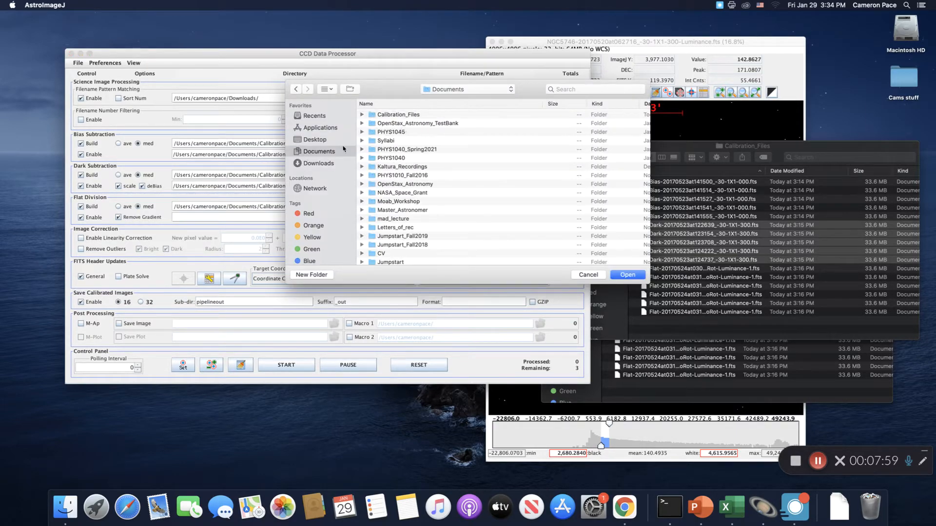
left_click(407, 117)
left_click(627, 275)
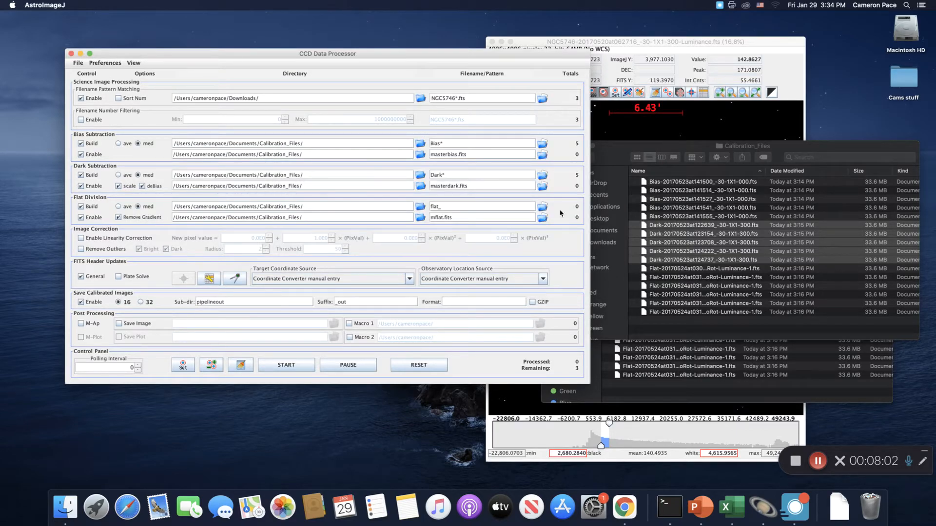
- Set the flat build filename pattern to Flat*
left_click(431, 206)
key("Delete")
type("F")
key("Right")
key("Right")
key("BackSpace")
left_click(253, 99)
left_click(211, 302)
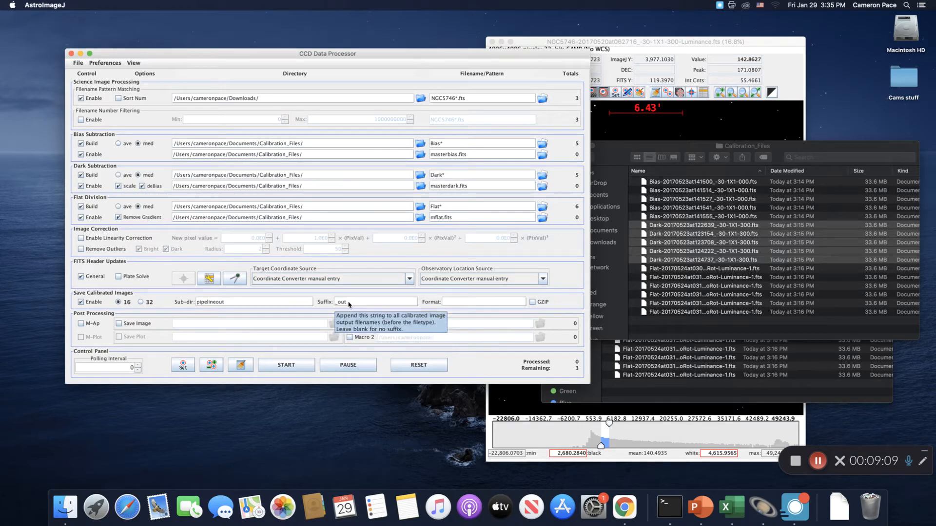
- Review the NGC5746 science images in the Downloads folder and the bias, dark and flat frames in Calibration_Files
left_click(660, 390)
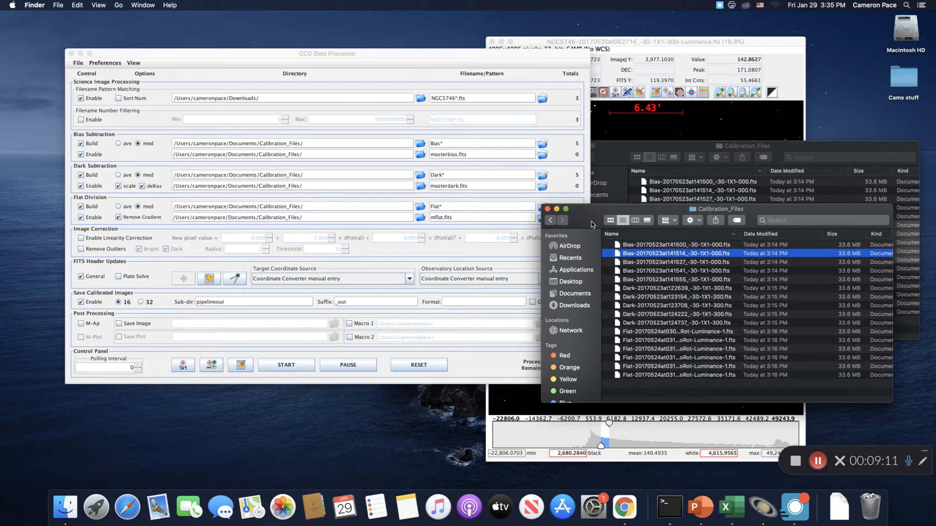
left_click(571, 306)
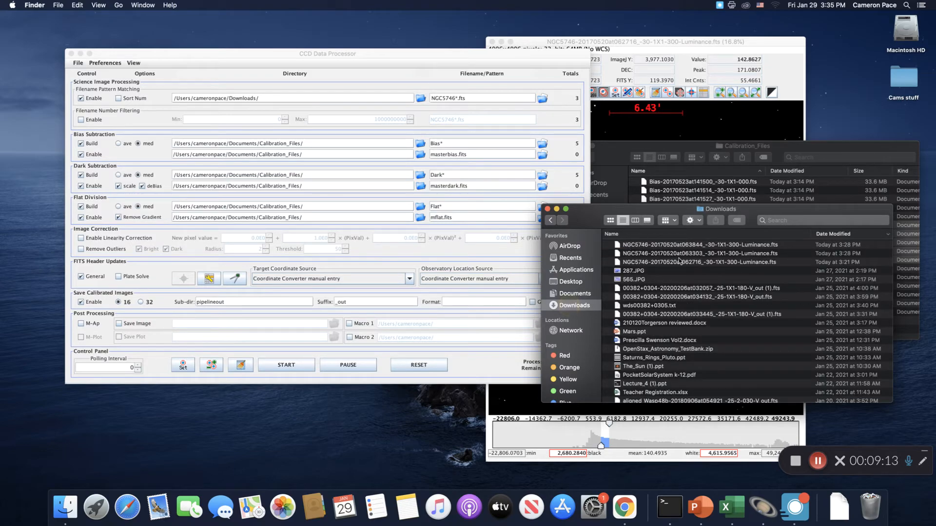
left_click(620, 248)
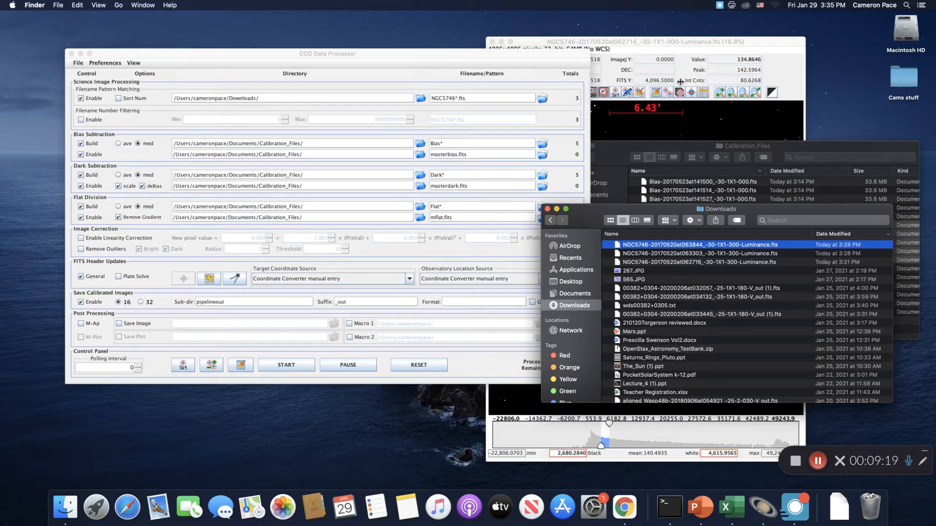
left_click(613, 160)
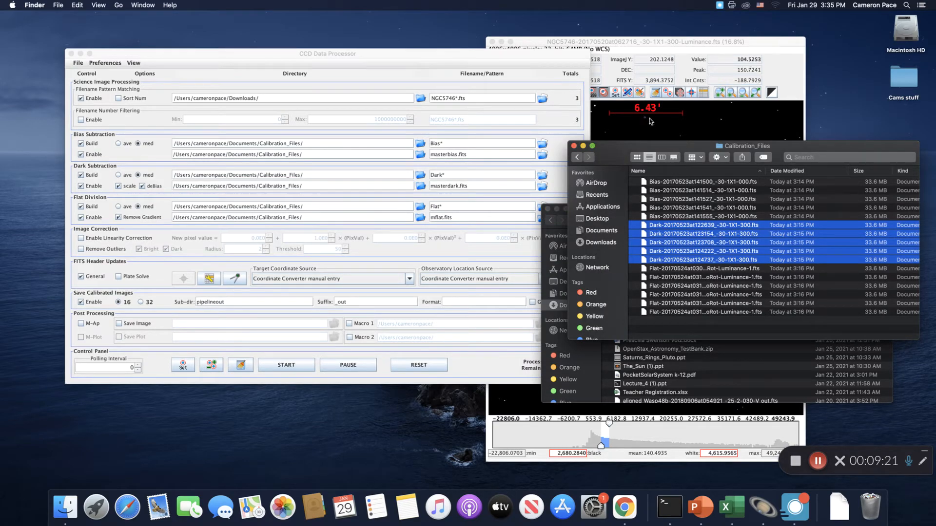
left_click_drag(622, 149, 597, 211)
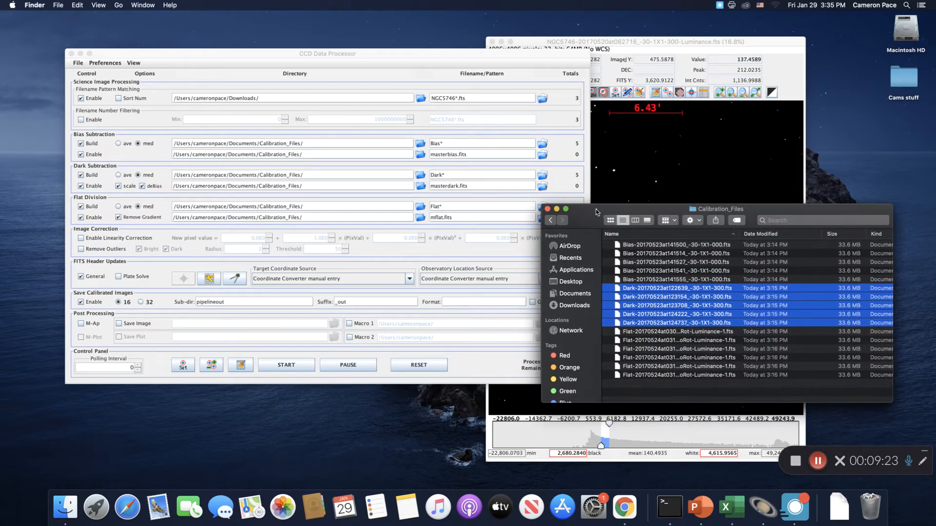
- Start the CCD Data Processor run and monitor its progress in the enlarged log and the Calibration_Files folder
left_click(425, 55)
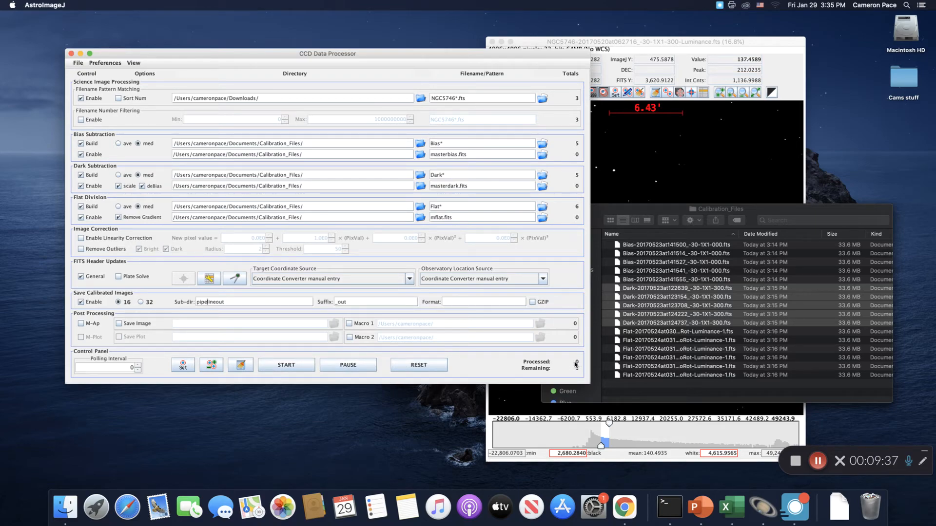
left_click(286, 366)
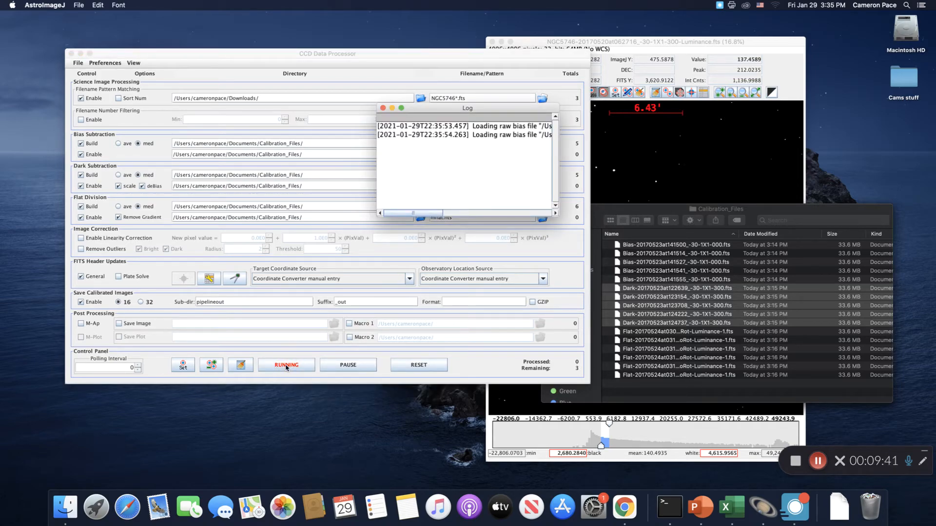
left_click_drag(454, 101, 307, 61)
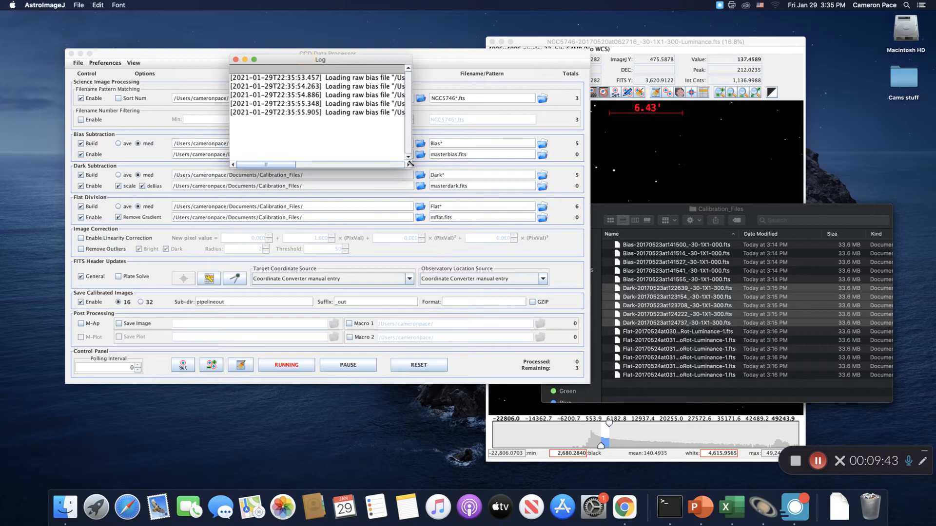
left_click_drag(409, 166, 790, 283)
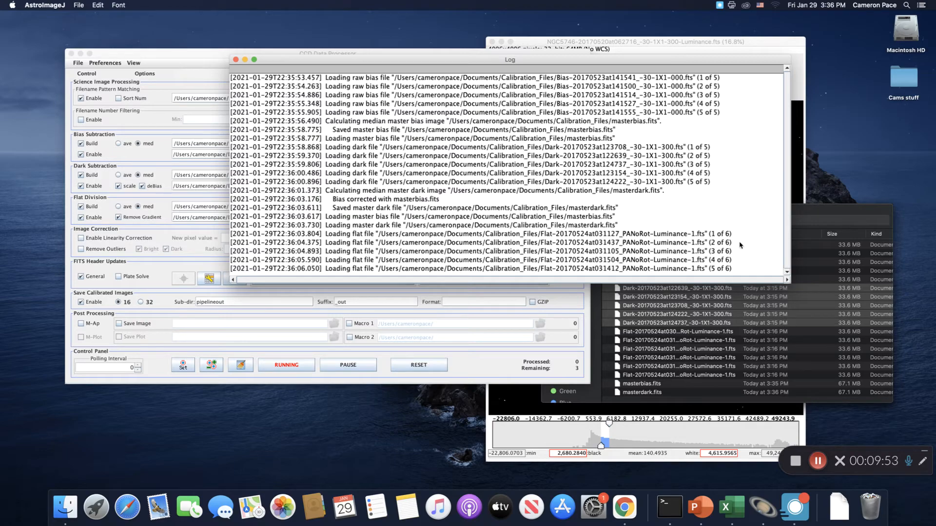
left_click(837, 219)
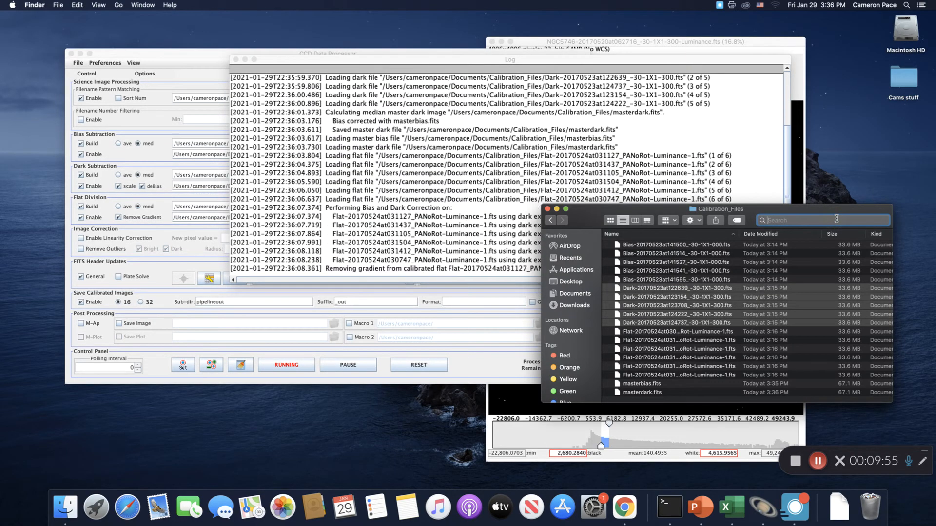
left_click_drag(818, 206, 834, 225)
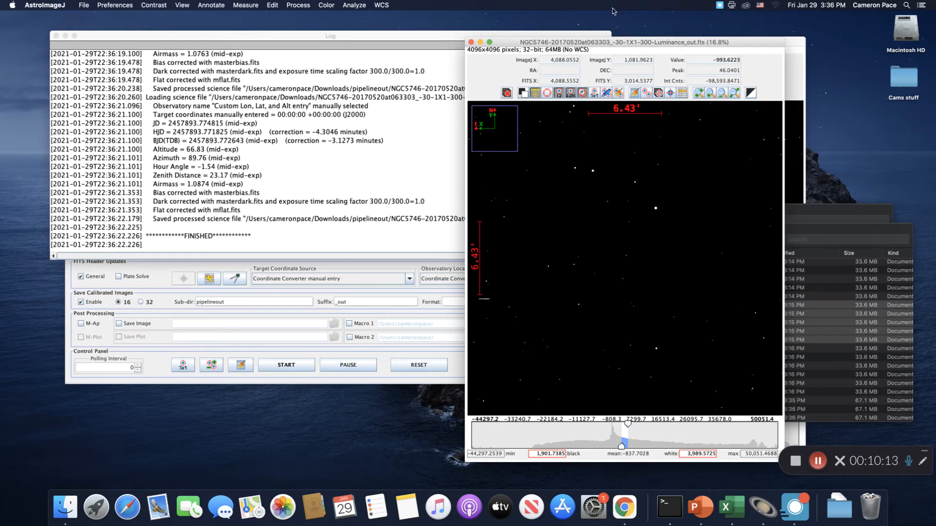
- Place the calibrated NGC5746 _out image side by side with the previously opened NGC5746 image
left_click_drag(590, 42, 255, 42)
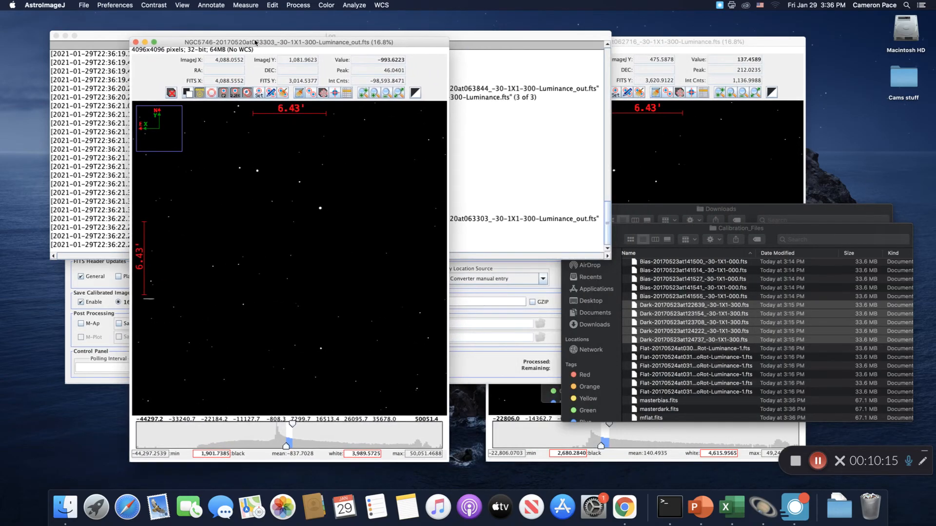
mouse_move(662, 41)
left_mouse_down()
mouse_move(626, 35)
mouse_move(678, 41)
left_mouse_up()
left_click(329, 45)
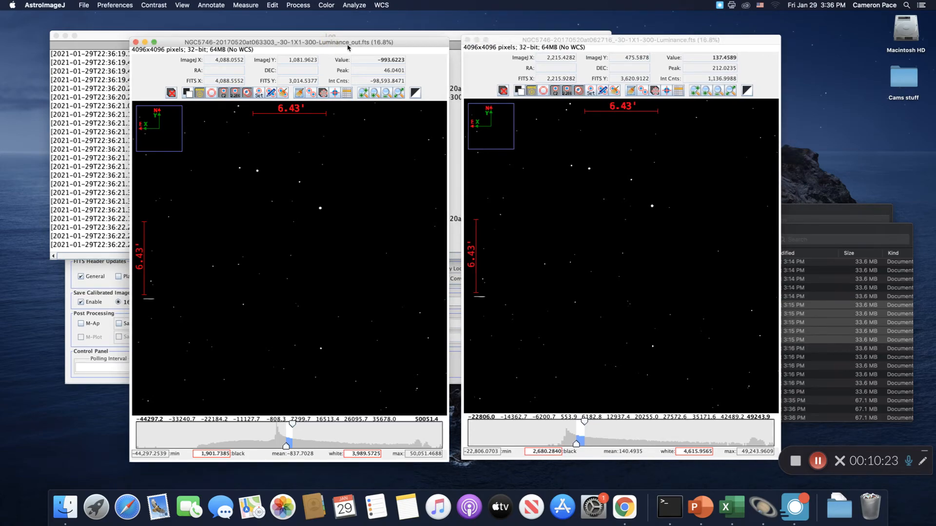
- Inspect the HISTORY entries for the bias, dark and flat corrections in the calibrated image's FITS header, leaving the header unchanged
left_click(347, 95)
left_click_drag(686, 88, 685, 88)
scroll(522, 217, "down", 15)
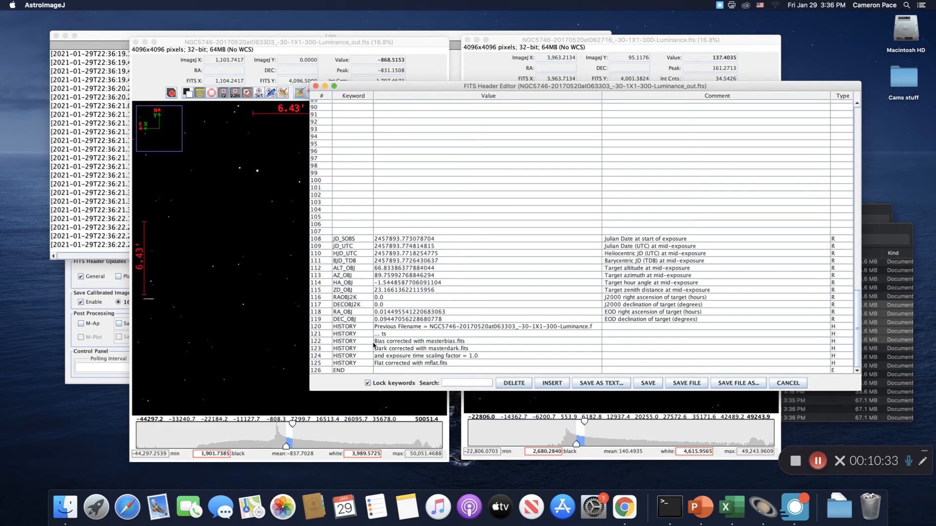
scroll(390, 317, "up", 7)
scroll(408, 292, "down", 6)
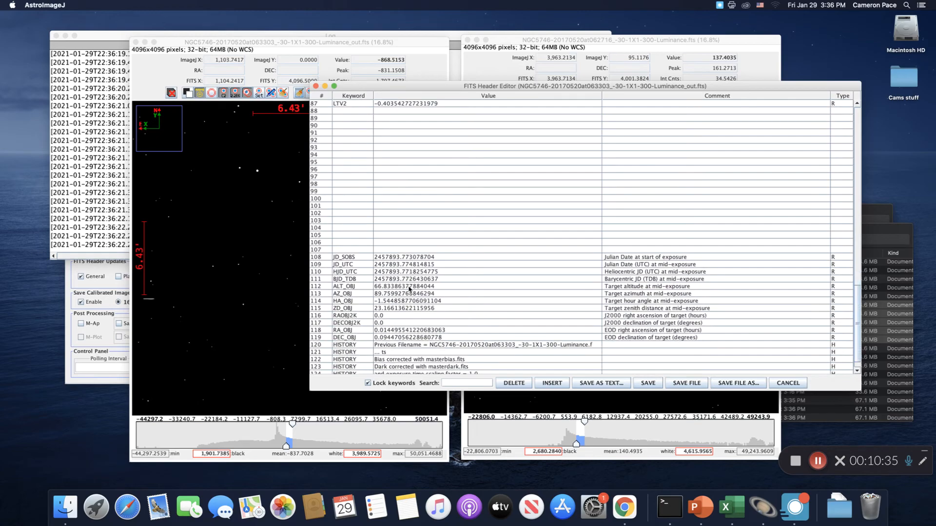
scroll(408, 288, "down", 1)
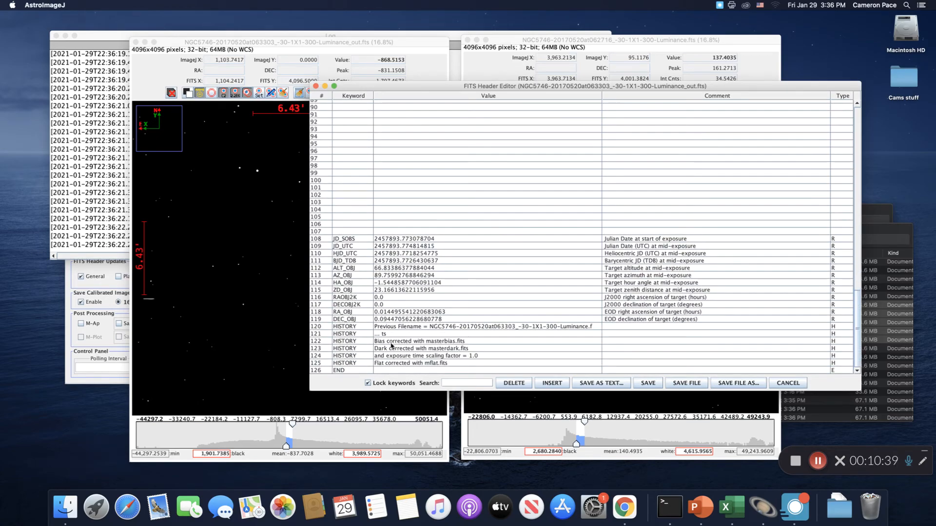
left_click_drag(391, 346, 397, 355)
left_click(395, 365)
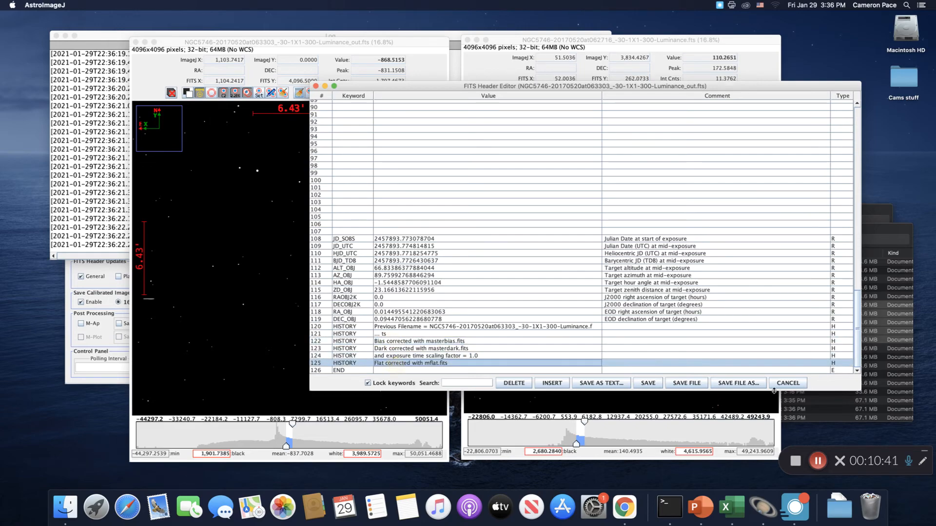
left_click(782, 383)
- Inspect the end of the FITS header of the previously opened NGC5746 image for its processing entries and close the header without saving
left_click(678, 99)
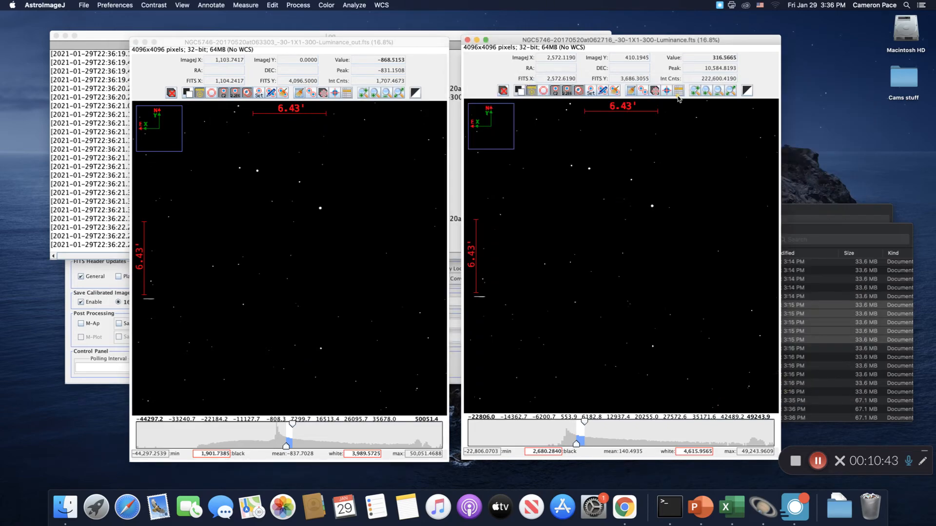
left_click(682, 95)
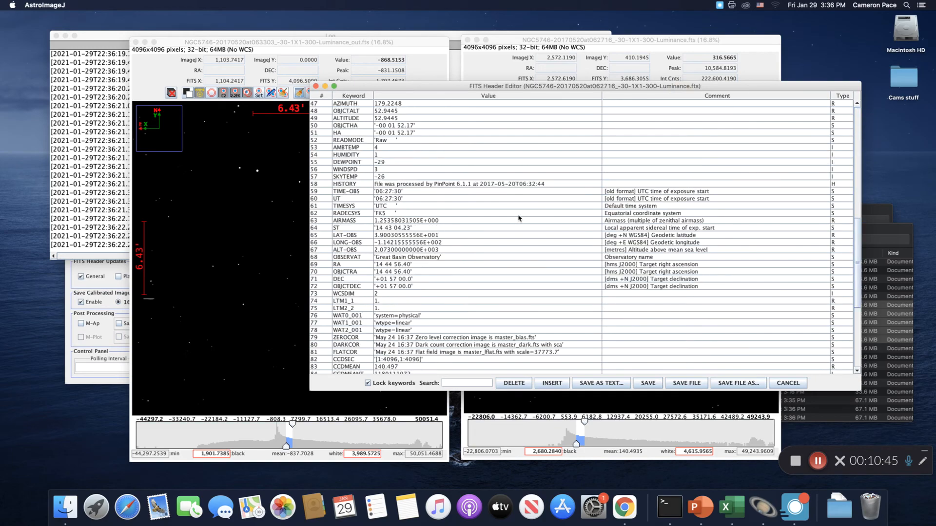
scroll(464, 251, "down", 10)
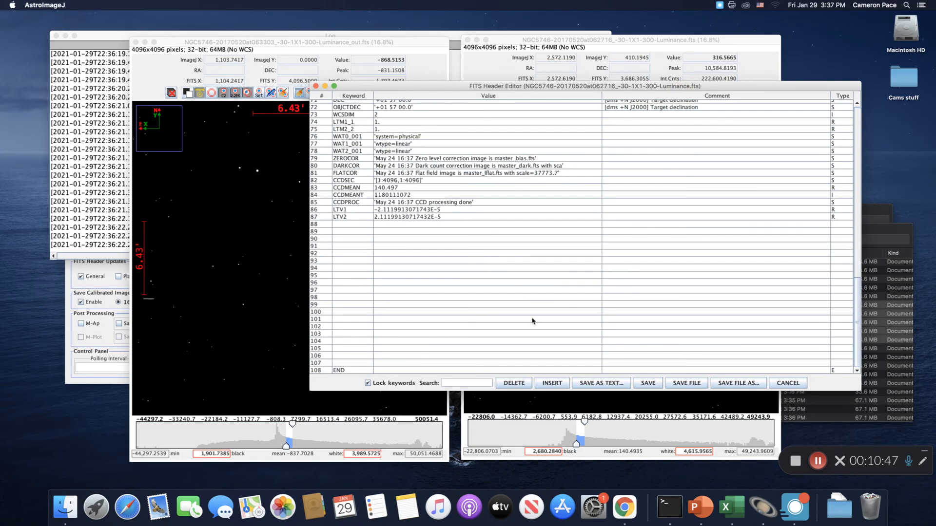
left_click(795, 386)
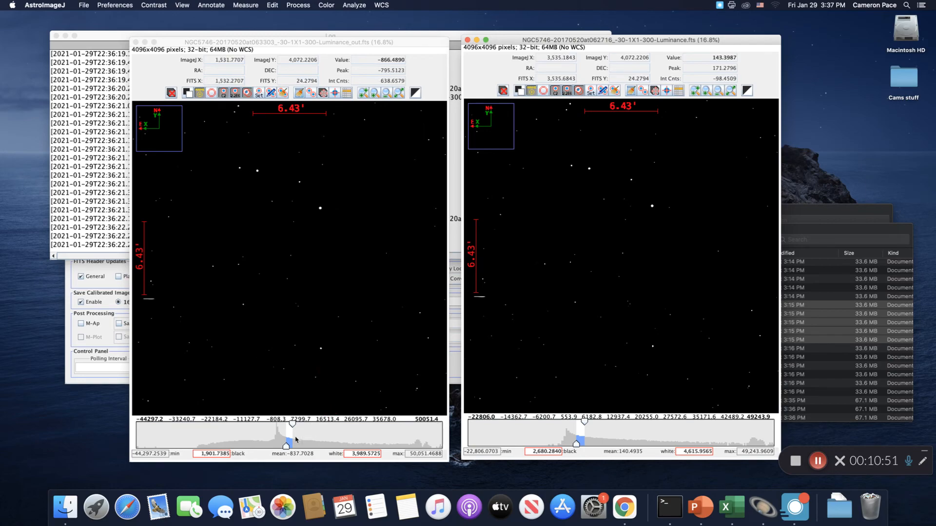
- Set the display range to about -1,066 to 479 for the calibrated image and about -116 to 1,820 for the other image
left_click_drag(288, 441, 279, 439)
left_click_drag(555, 442, 572, 437)
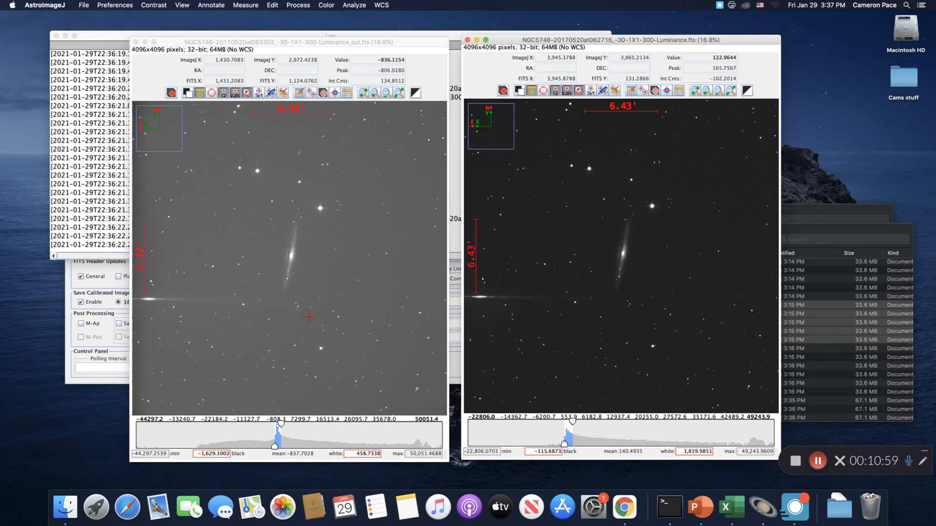
scroll(259, 365, "up", 2)
scroll(292, 213, "up", 3)
left_click_drag(276, 450, 277, 448)
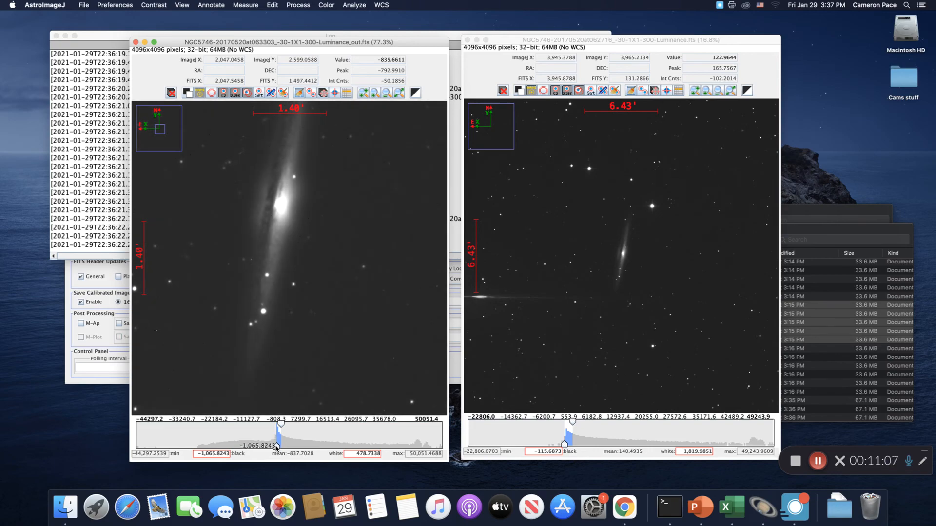
- Examine the lower part of the galaxy and its nearby stars at high magnification in both images to compare their detail
scroll(612, 244, "up", 6)
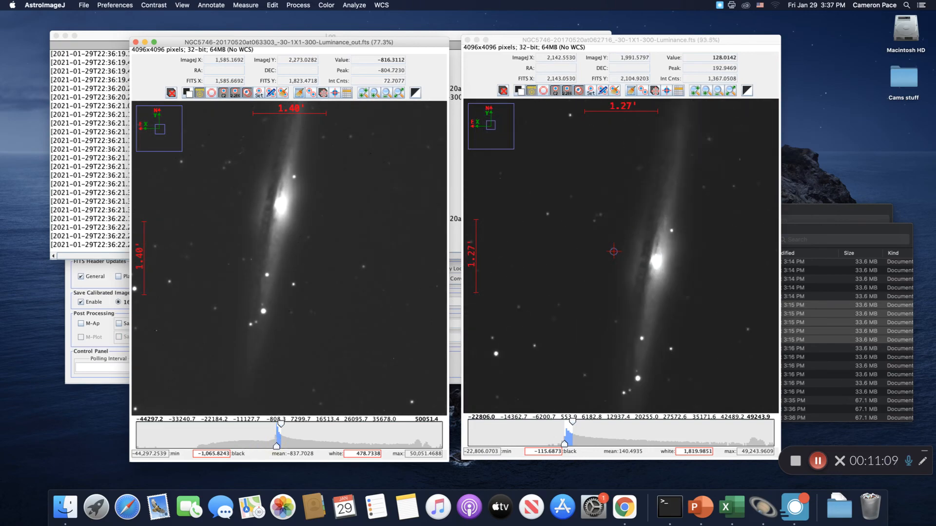
scroll(613, 252, "down", 1)
left_click_drag(574, 289, 560, 159)
left_click_drag(536, 345, 543, 157)
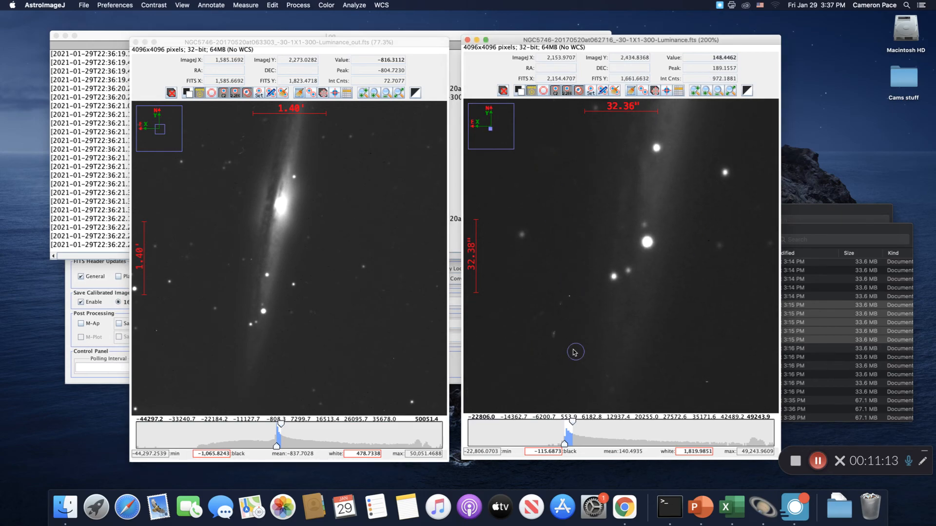
left_click_drag(539, 329, 544, 300)
scroll(568, 280, "up", 2)
scroll(566, 273, "down", 1)
left_click_drag(230, 340, 315, 282)
scroll(315, 281, "up", 4)
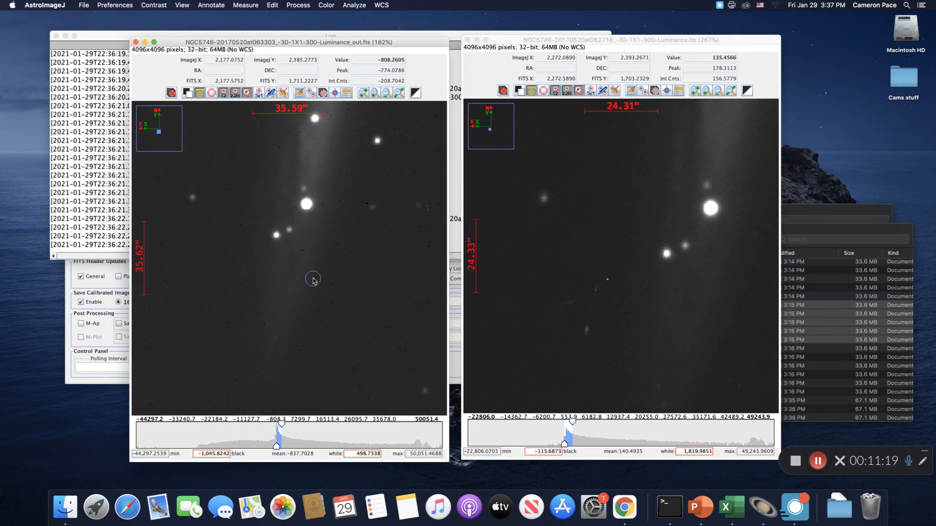
- Compare the sky background beside the galaxy in both images up close, and return to a wider view of each
left_click_drag(218, 279, 364, 255)
scroll(235, 248, "up", 3)
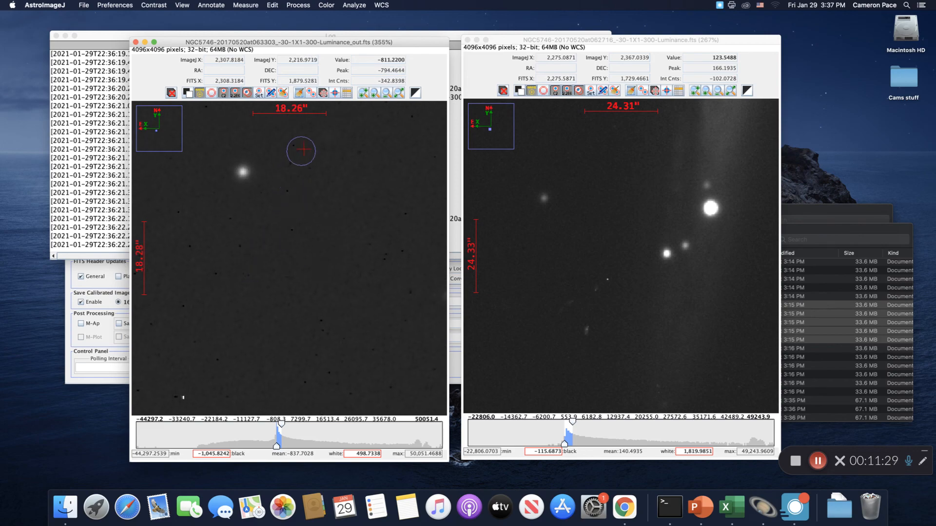
left_click(569, 234)
left_click_drag(568, 234, 711, 156)
left_click_drag(529, 201, 713, 237)
scroll(562, 266, "down", 8)
scroll(301, 207, "down", 10)
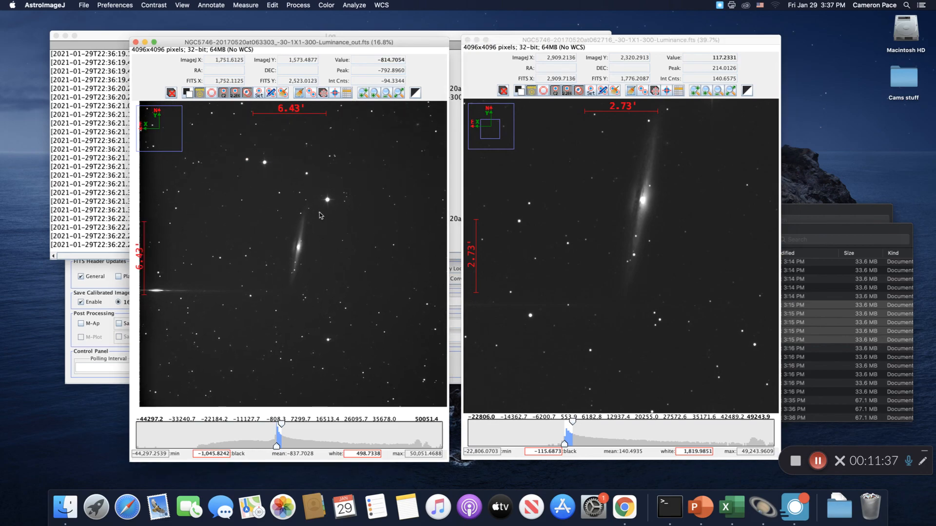
scroll(321, 213, "down", 2)
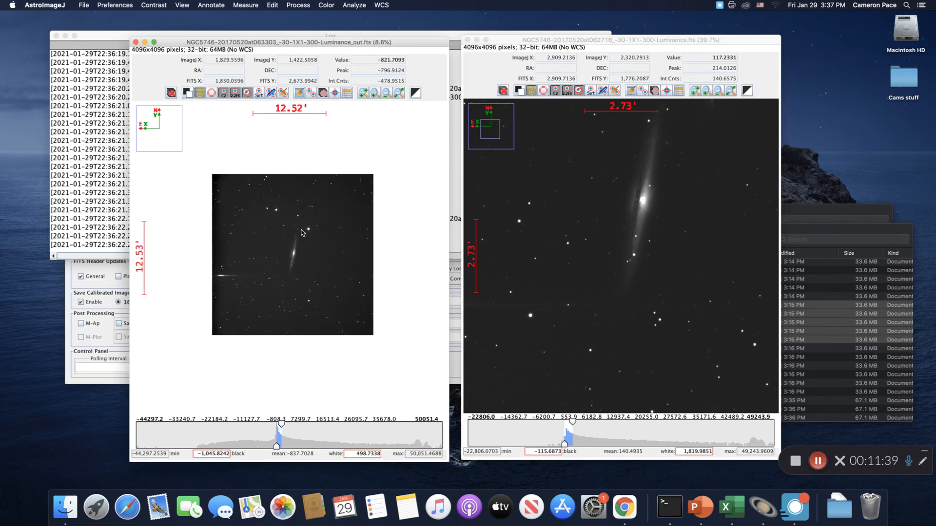